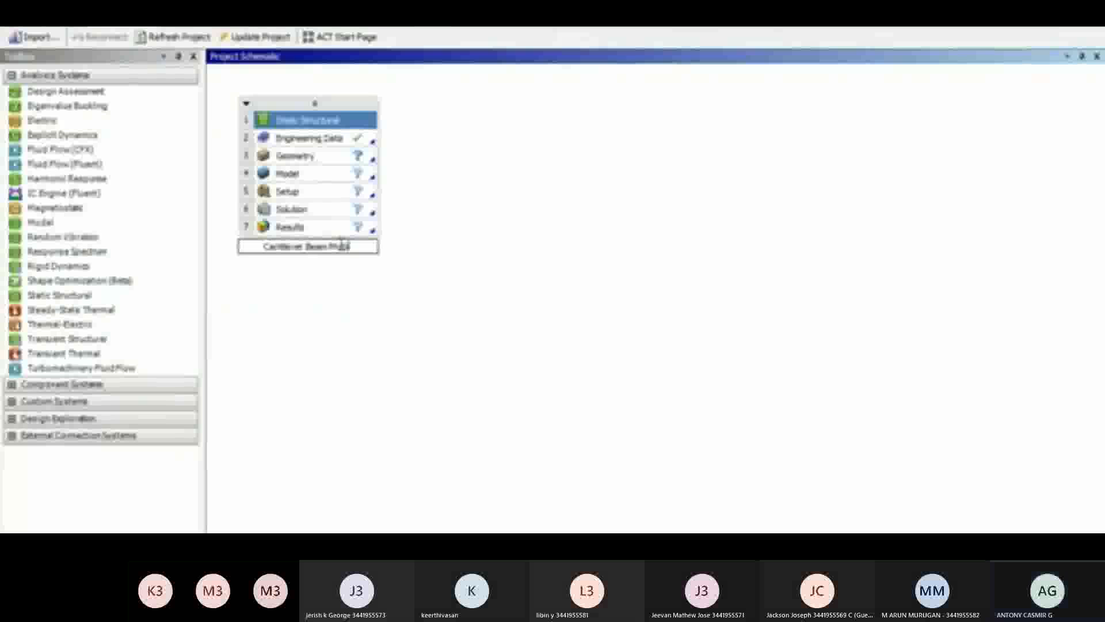
Name the static structural system "Cantilever Beam Problem" and open its engineering data
{"action": "type", "text": "lem"}
{"action": "key", "text": "Return"}
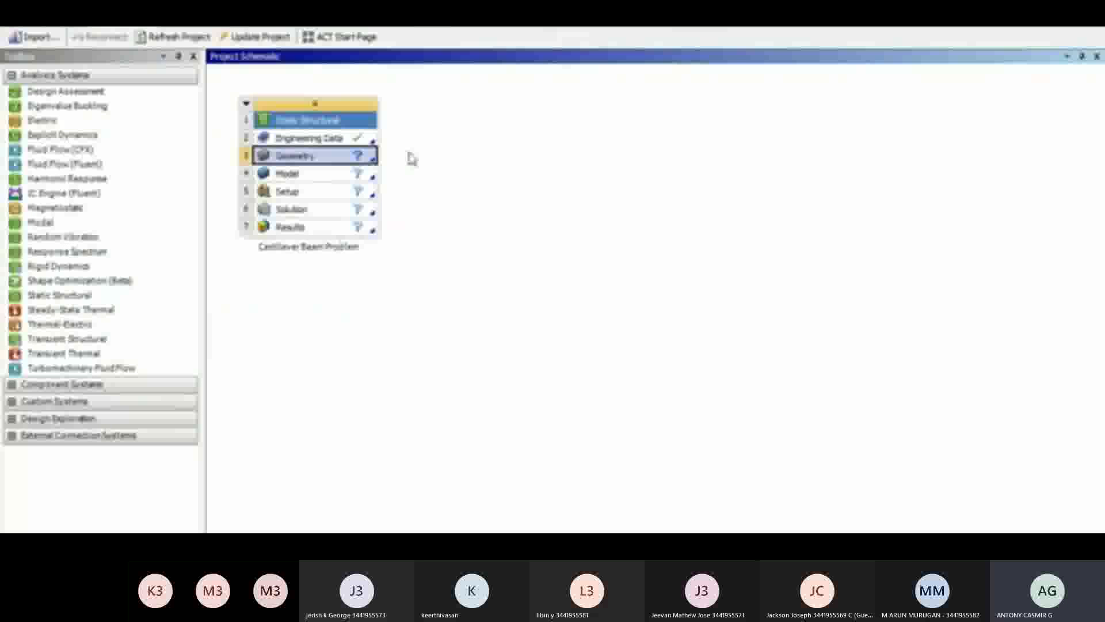
{"action": "left_click", "coordinate": [319, 138]}
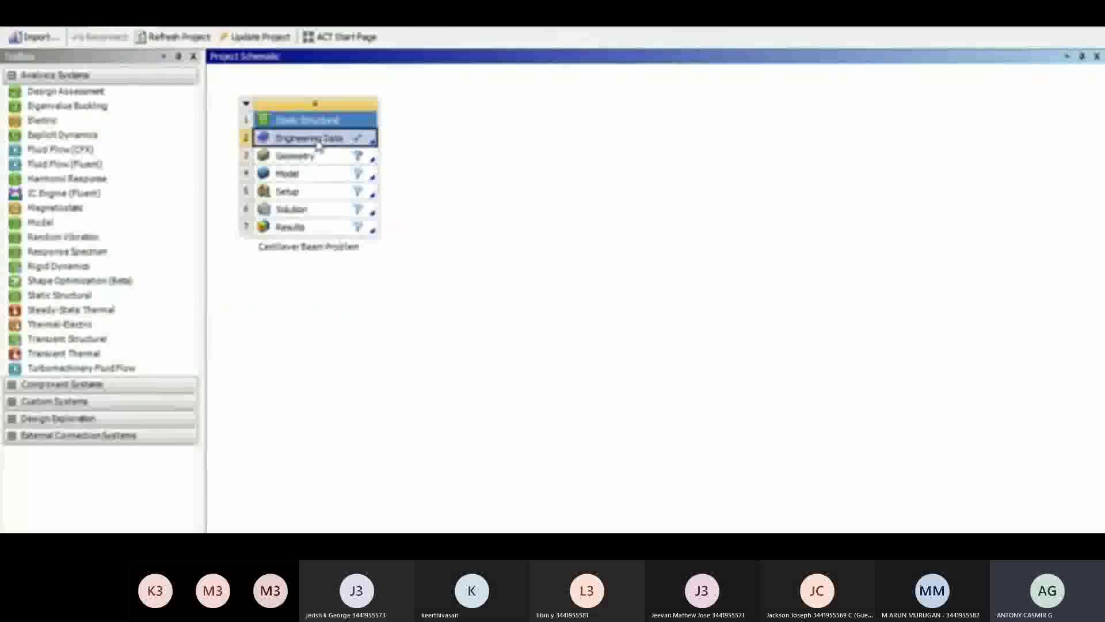
{"action": "double_click", "coordinate": [318, 139]}
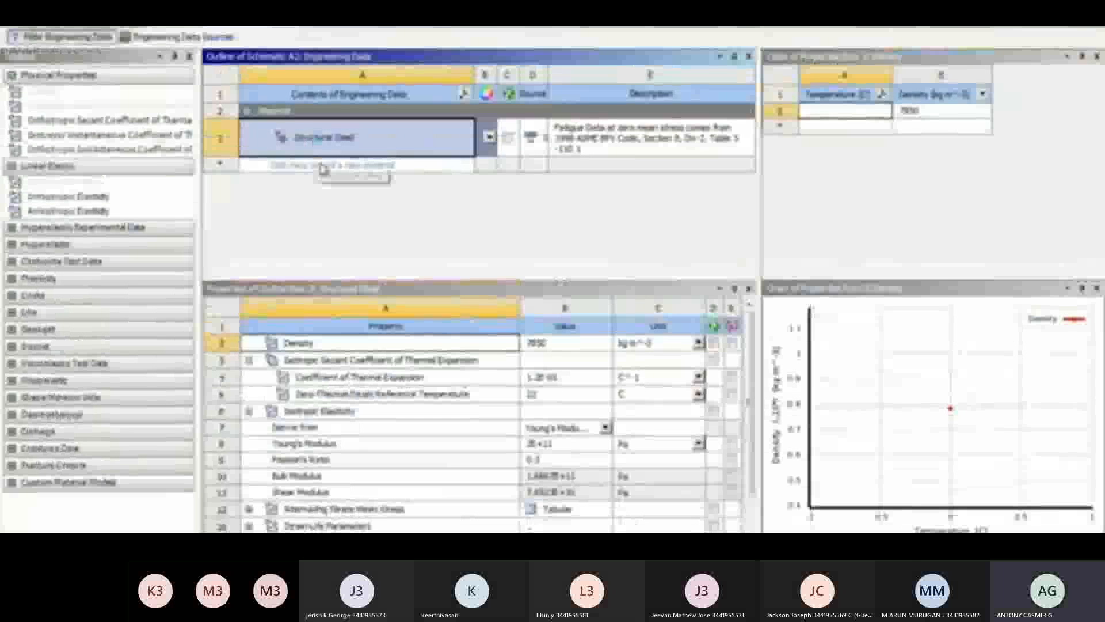
Add a new material named Steel and give it the Isotropic Elasticity property
{"action": "left_click", "coordinate": [322, 167]}
{"action": "type", "text": "c"}
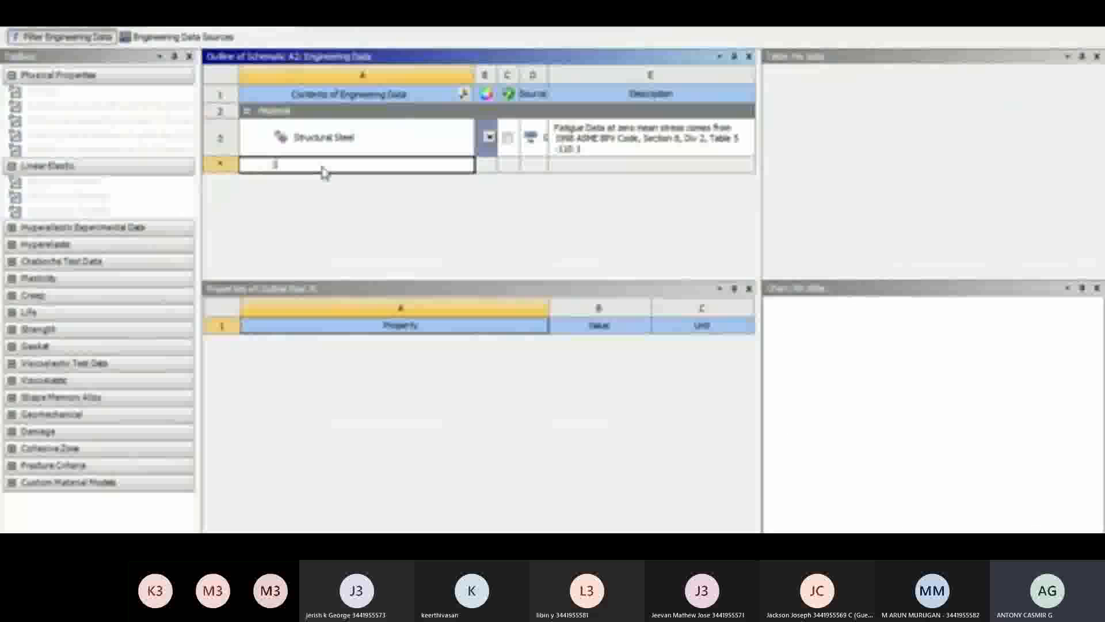
{"action": "type", "text": "ast"}
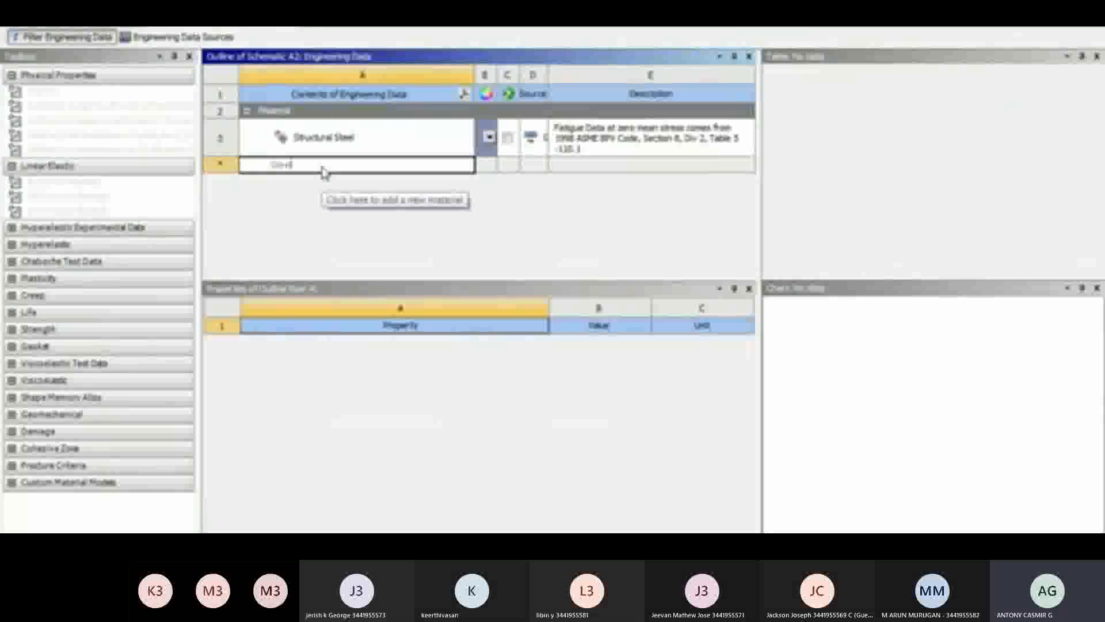
{"action": "key", "text": "Return"}
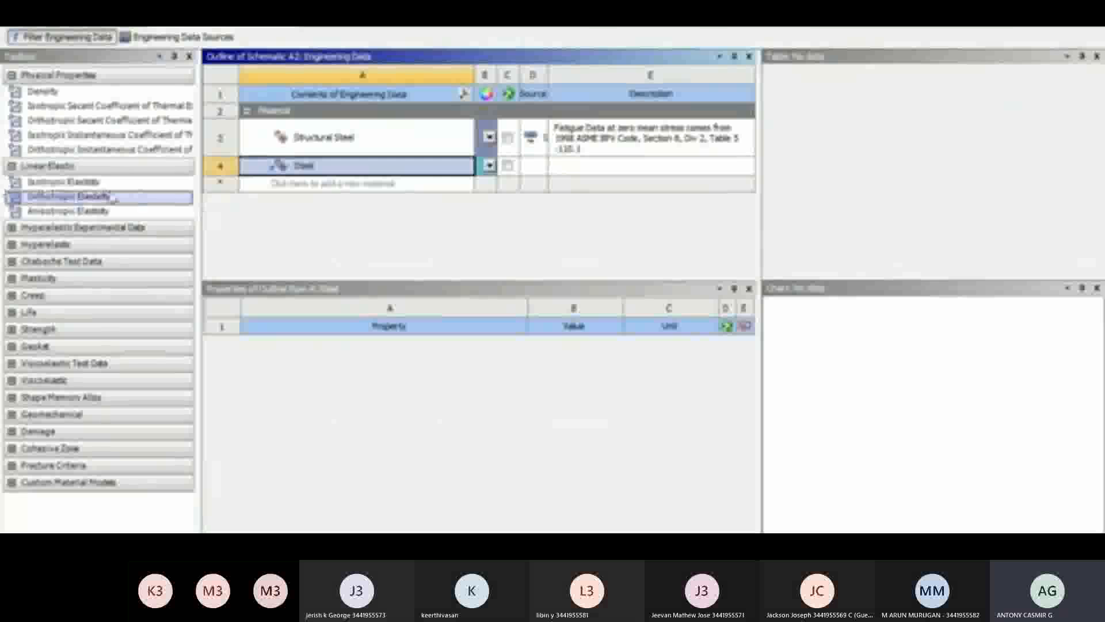
{"action": "left_click", "coordinate": [74, 184]}
{"action": "double_click", "coordinate": [76, 186]}
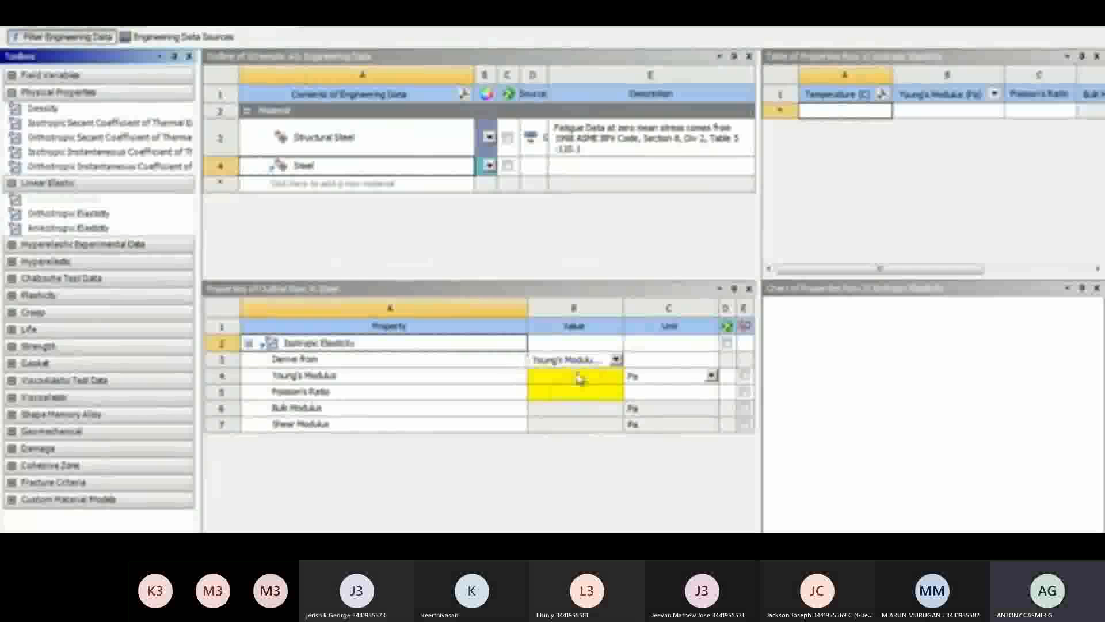
Set Steel's Young's modulus to 2.7e10 Pa and its Poisson's ratio to 0
{"action": "left_click", "coordinate": [578, 378]}
{"action": "type", "text": "2"}
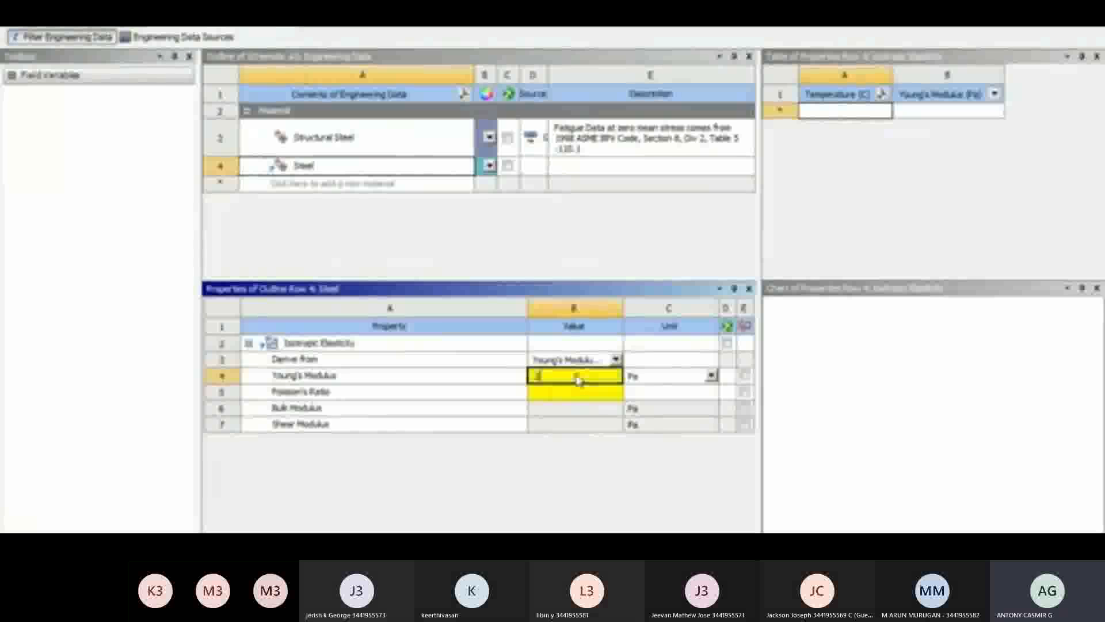
{"action": "type", "text": "e7e10"}
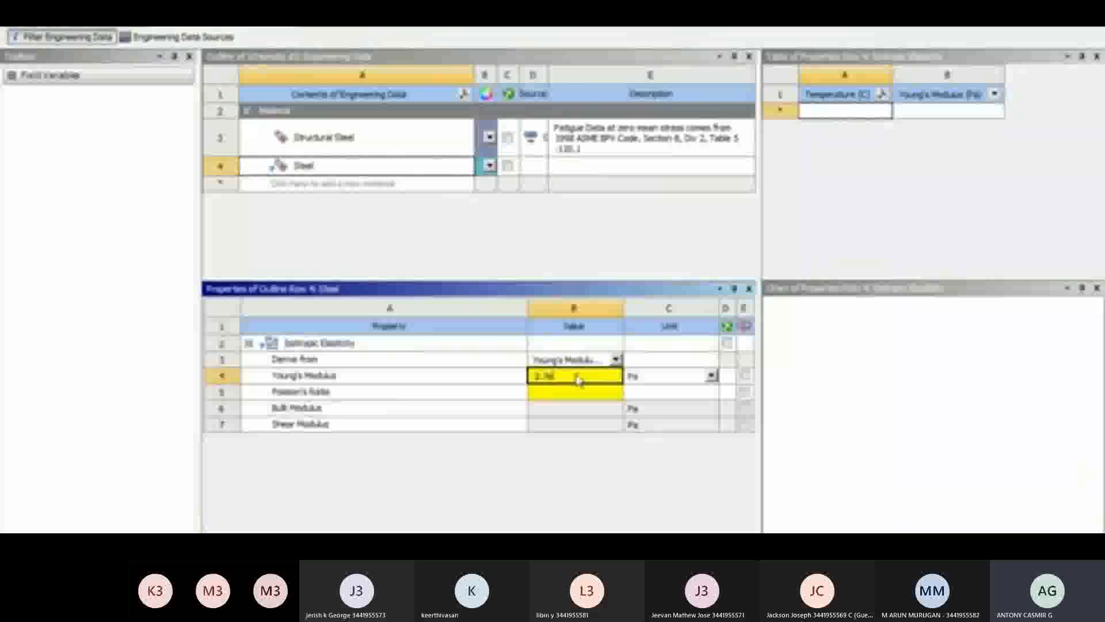
{"action": "key", "text": "Return"}
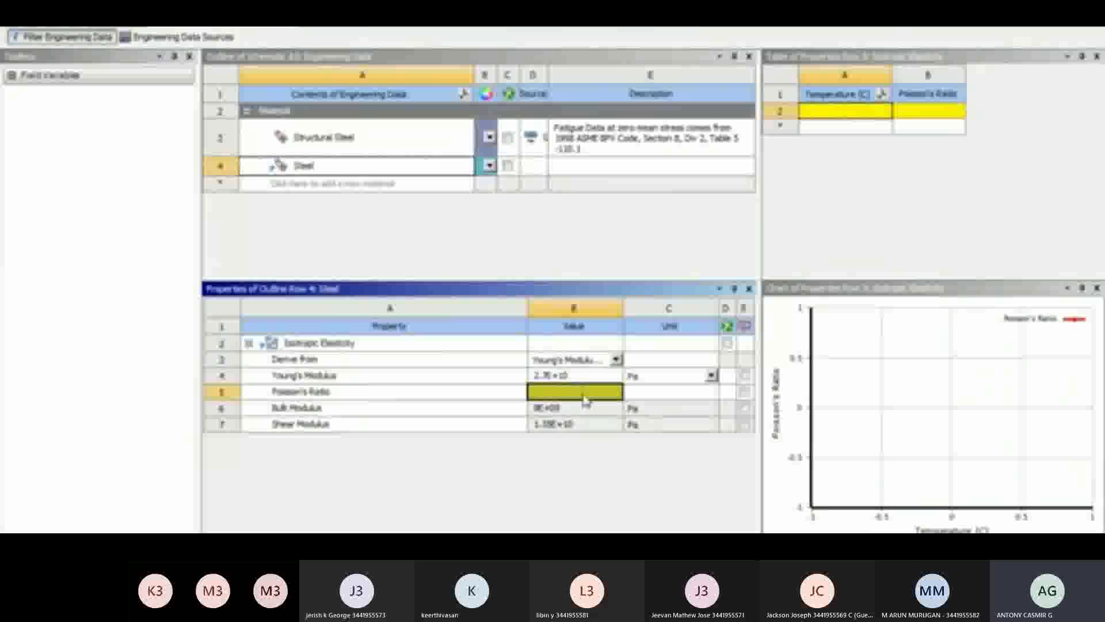
{"action": "type", "text": "0"}
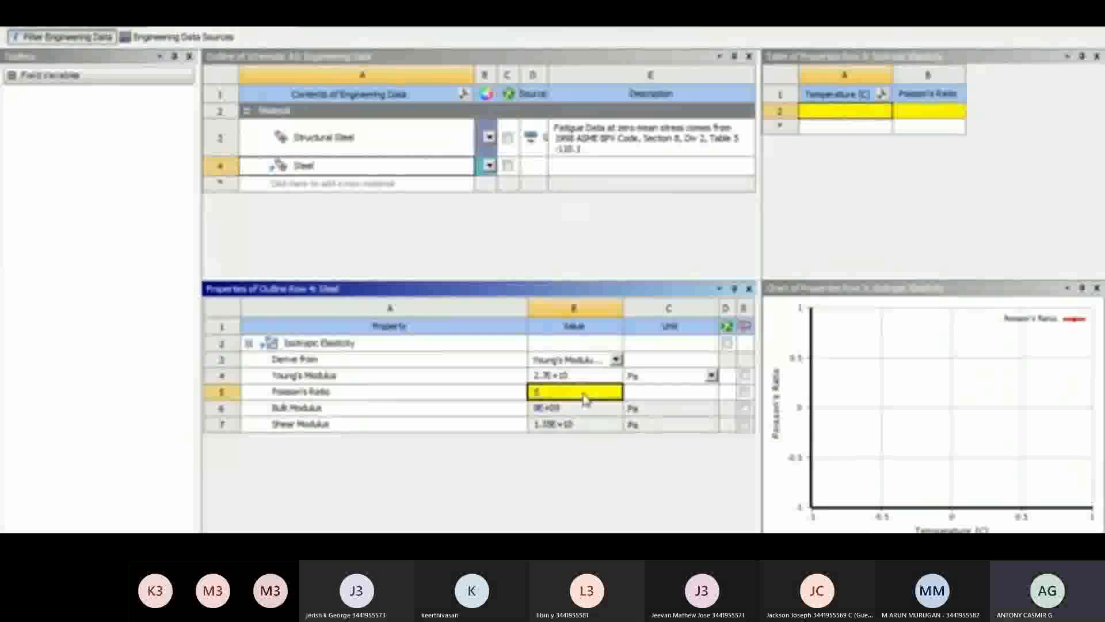
{"action": "key", "text": "Return"}
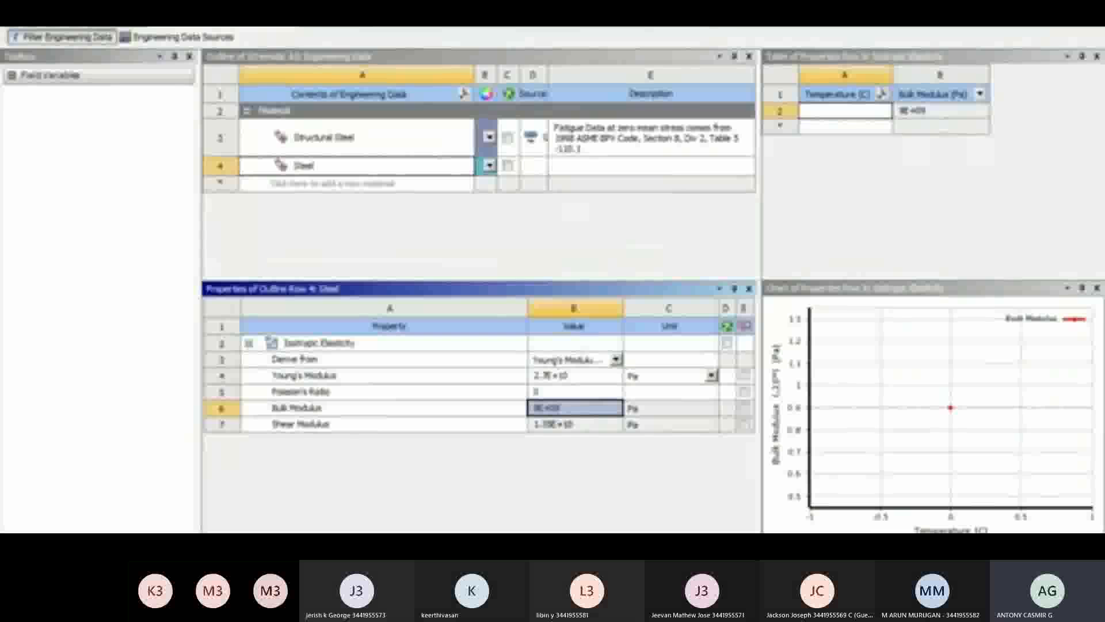
Return from the engineering data to the project schematic and open the system's geometry in DesignModeler
{"action": "left_click", "coordinate": [117, 5]}
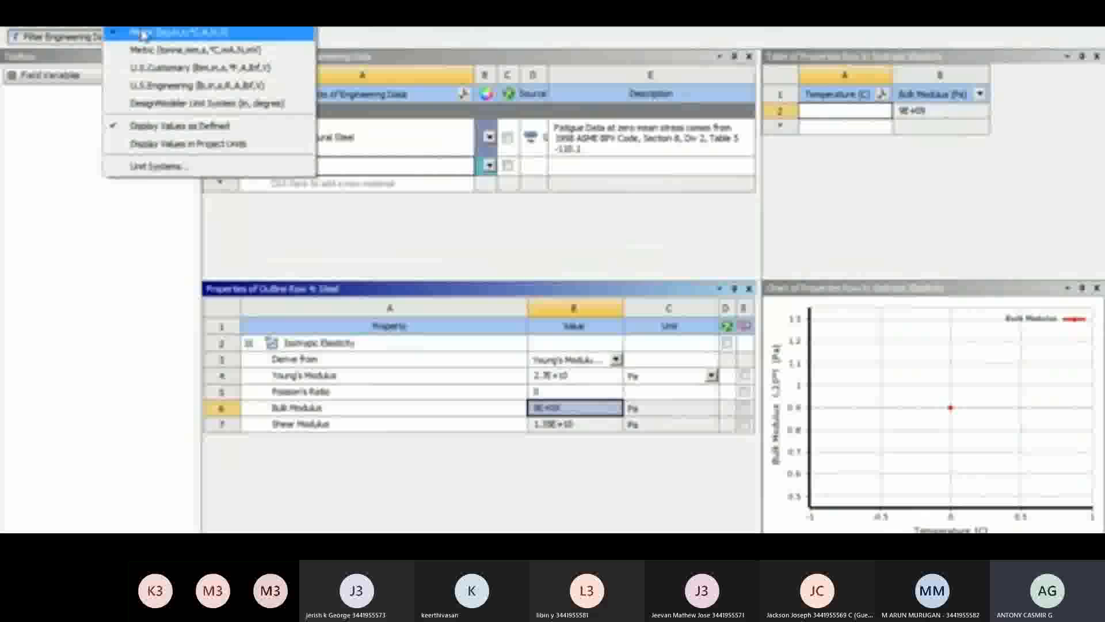
{"action": "left_click", "coordinate": [397, 228]}
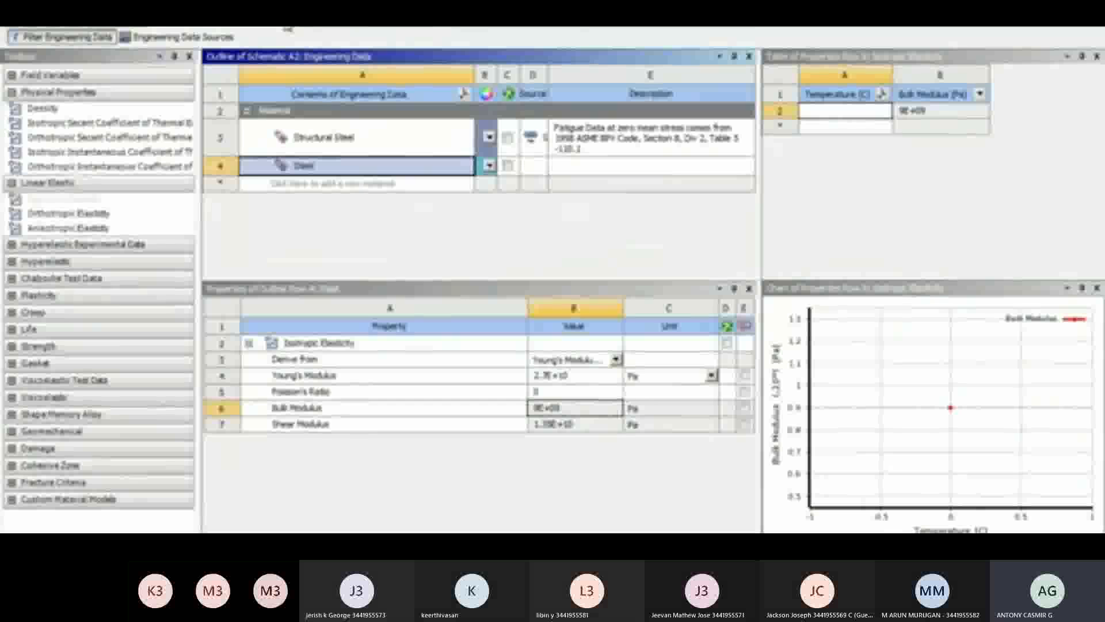
{"action": "left_click", "coordinate": [288, 29]}
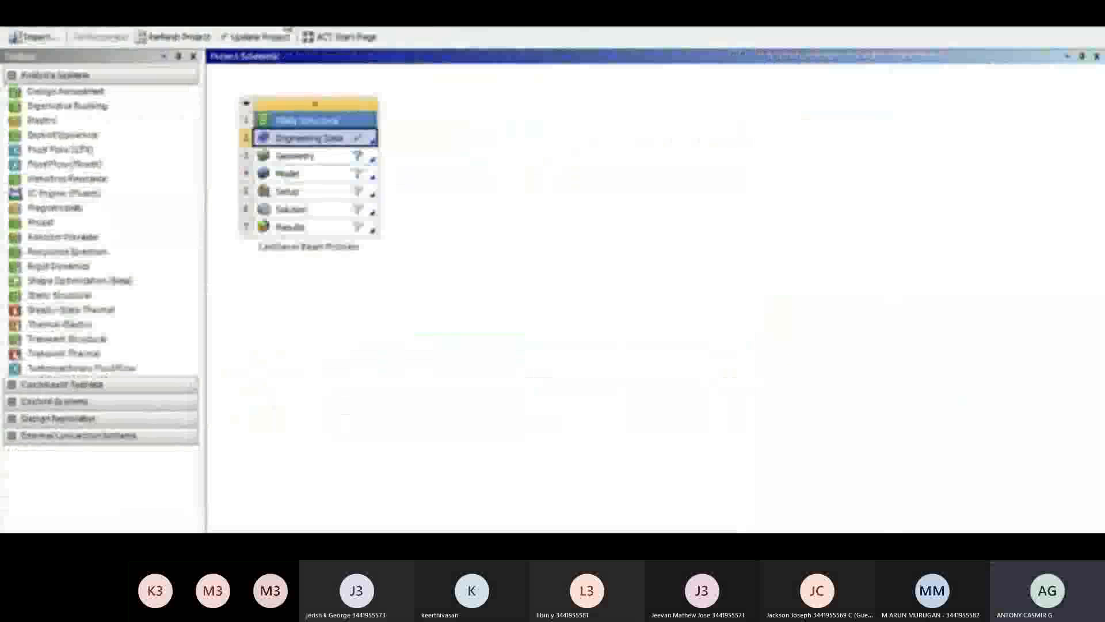
{"action": "left_click", "coordinate": [474, 132]}
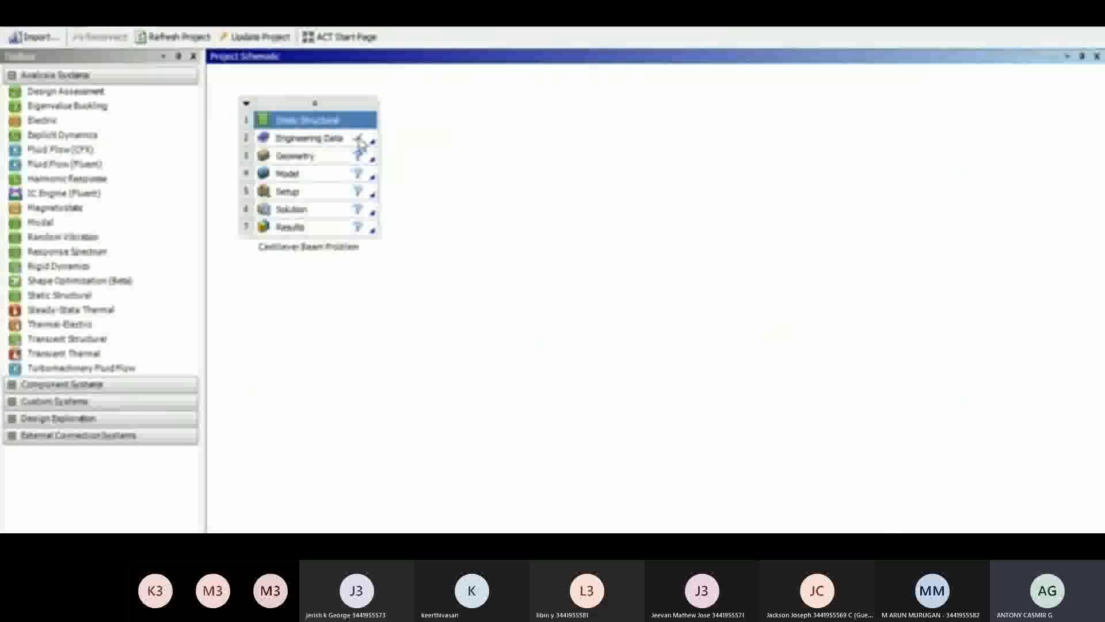
{"action": "left_click", "coordinate": [320, 162]}
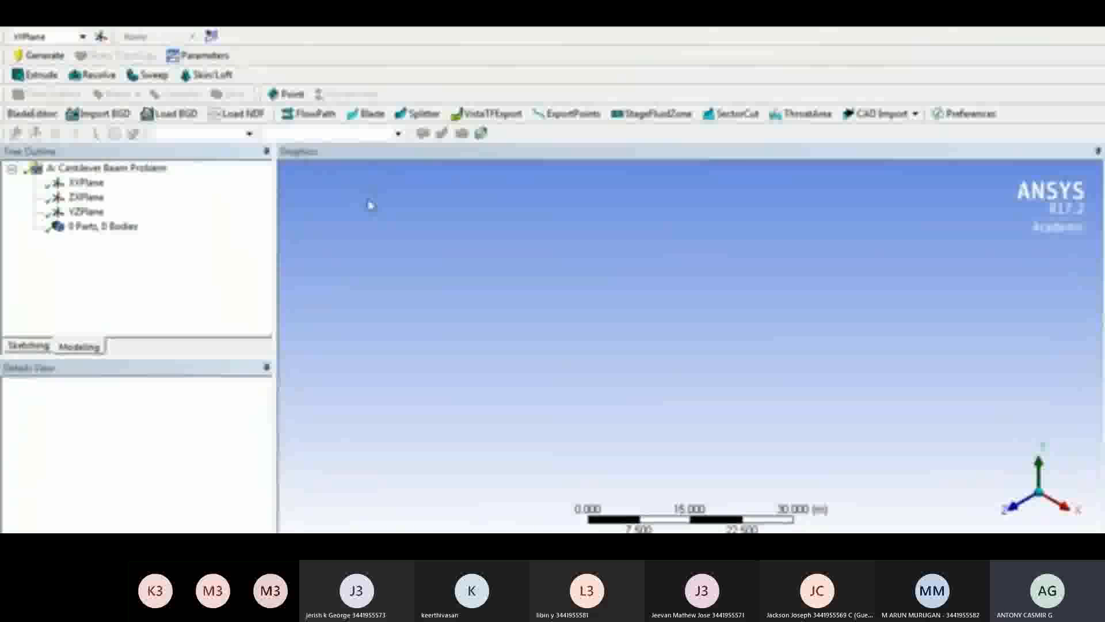
Sketch a horizontal line about 33 m long on the XY plane, from the origin along the positive X axis
{"action": "left_click", "coordinate": [87, 183]}
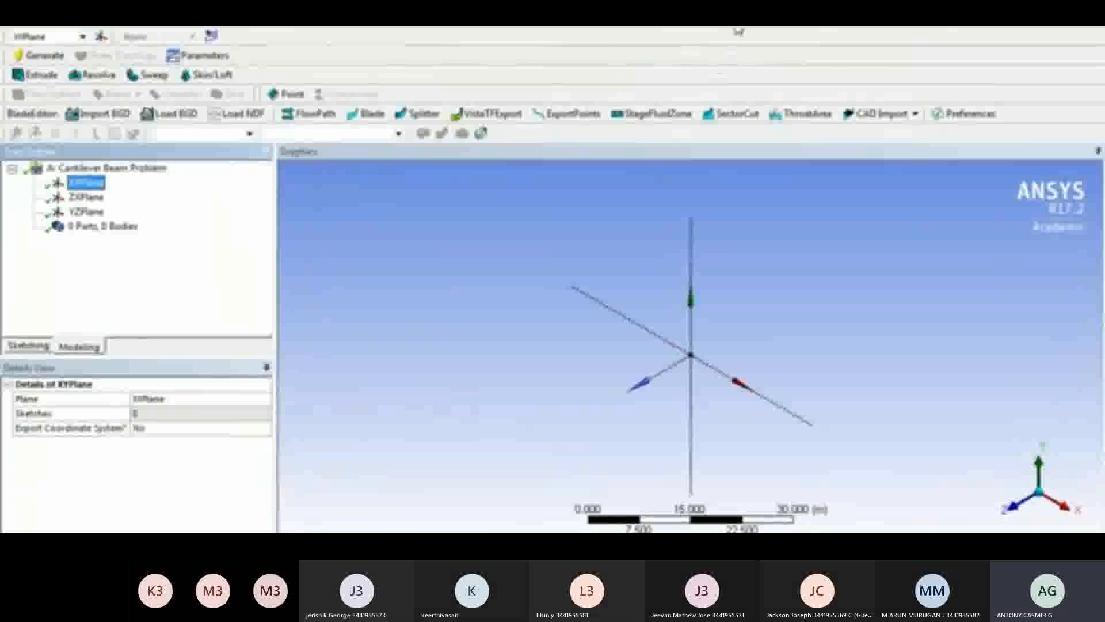
{"action": "left_click", "coordinate": [738, 32]}
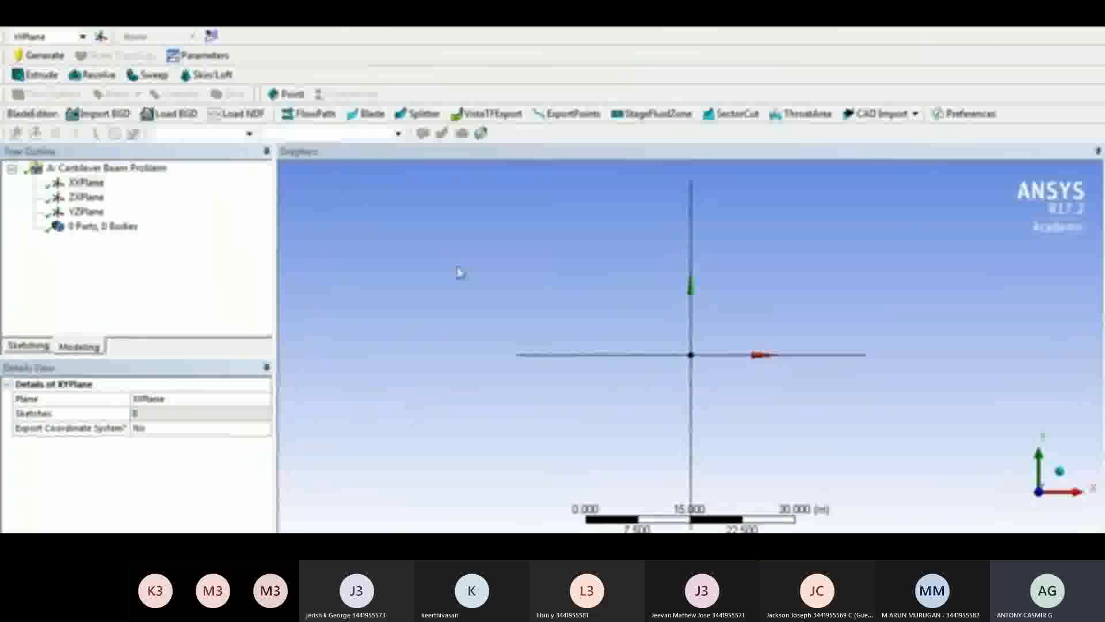
{"action": "left_click", "coordinate": [29, 345]}
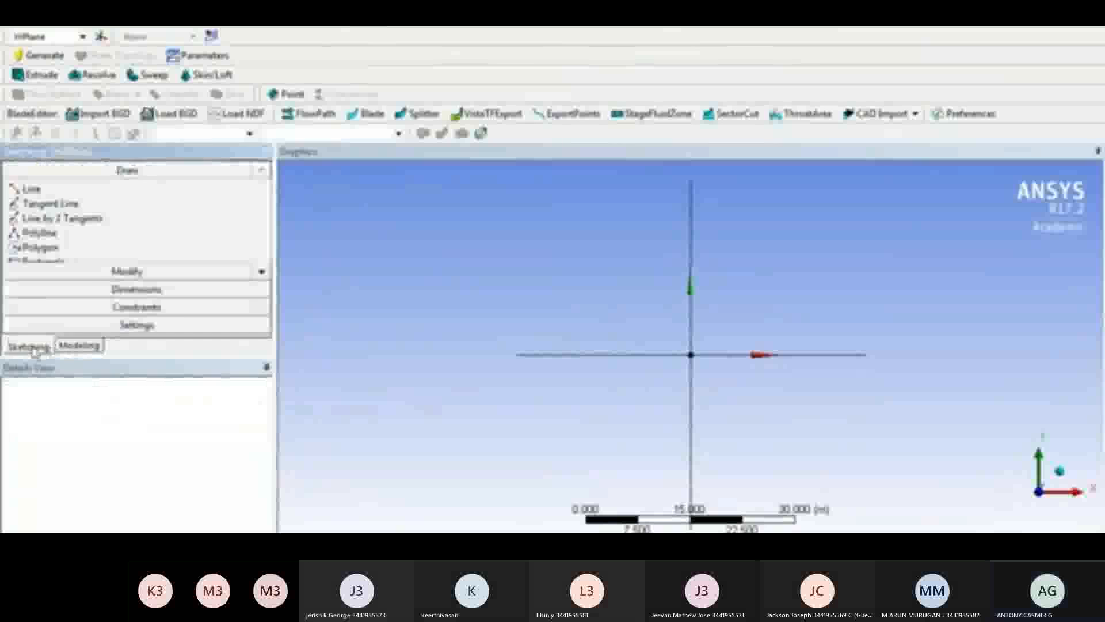
{"action": "left_click", "coordinate": [73, 191]}
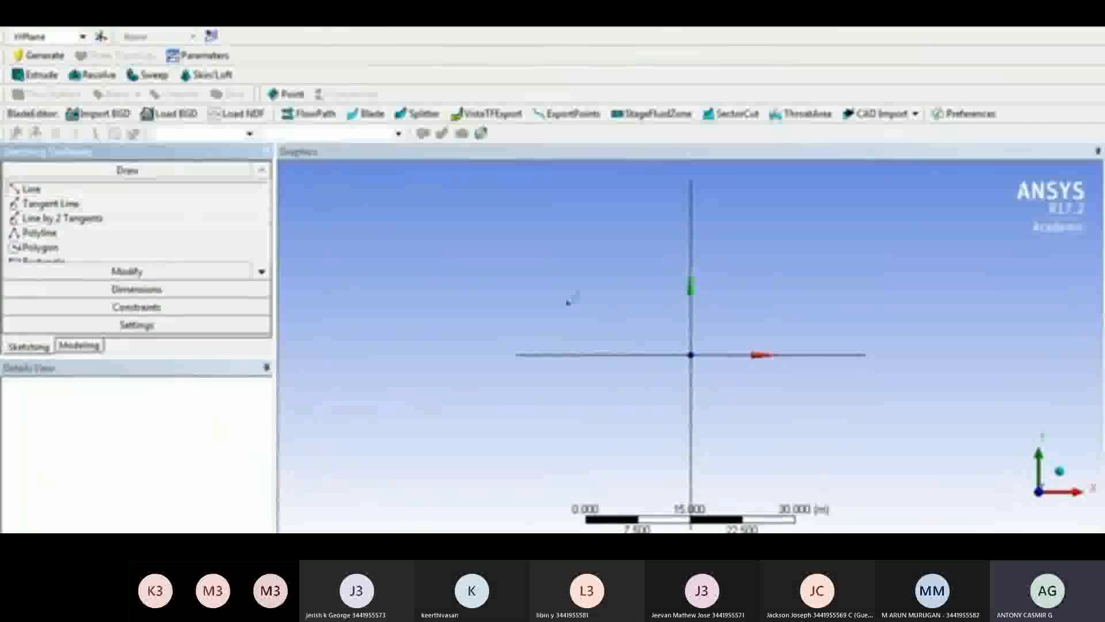
{"action": "left_click", "coordinate": [690, 354]}
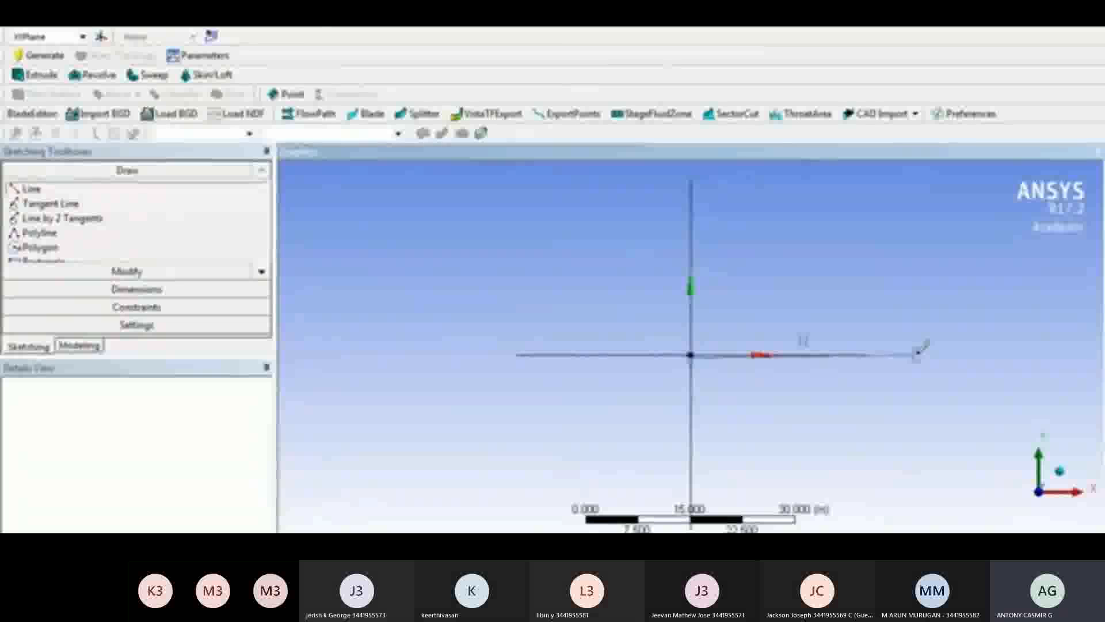
{"action": "left_click", "coordinate": [58, 205]}
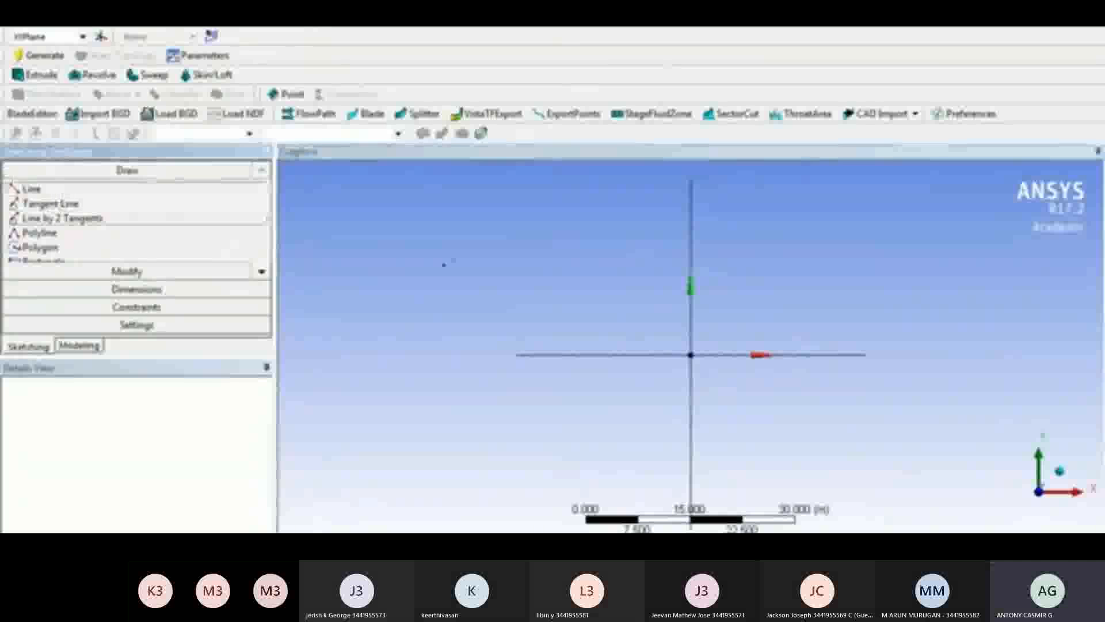
{"action": "left_click", "coordinate": [690, 354]}
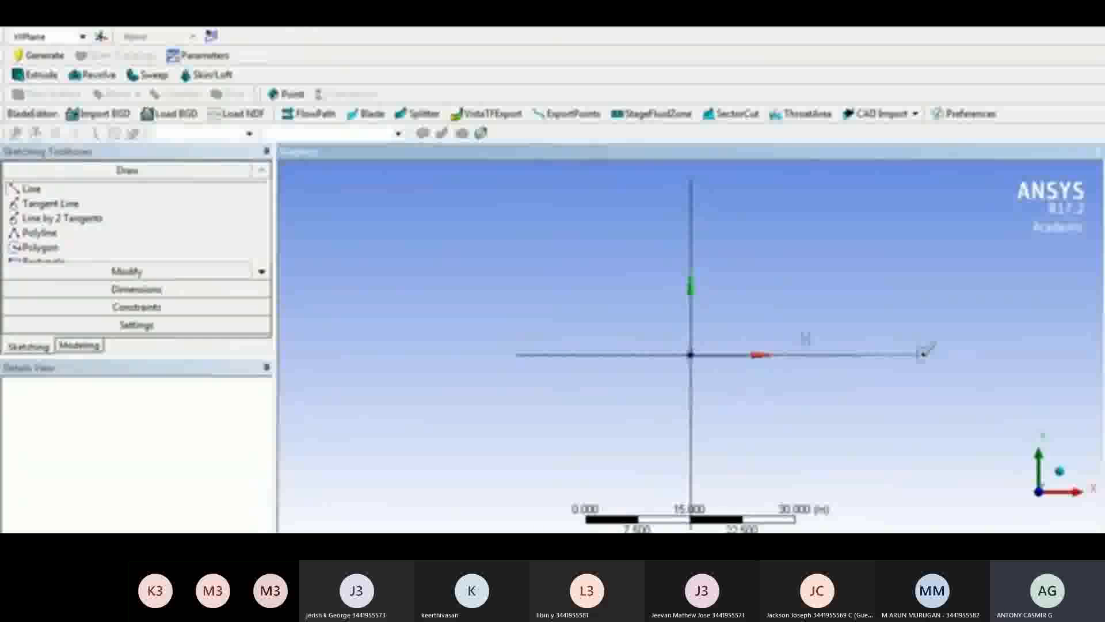
{"action": "left_click", "coordinate": [923, 353]}
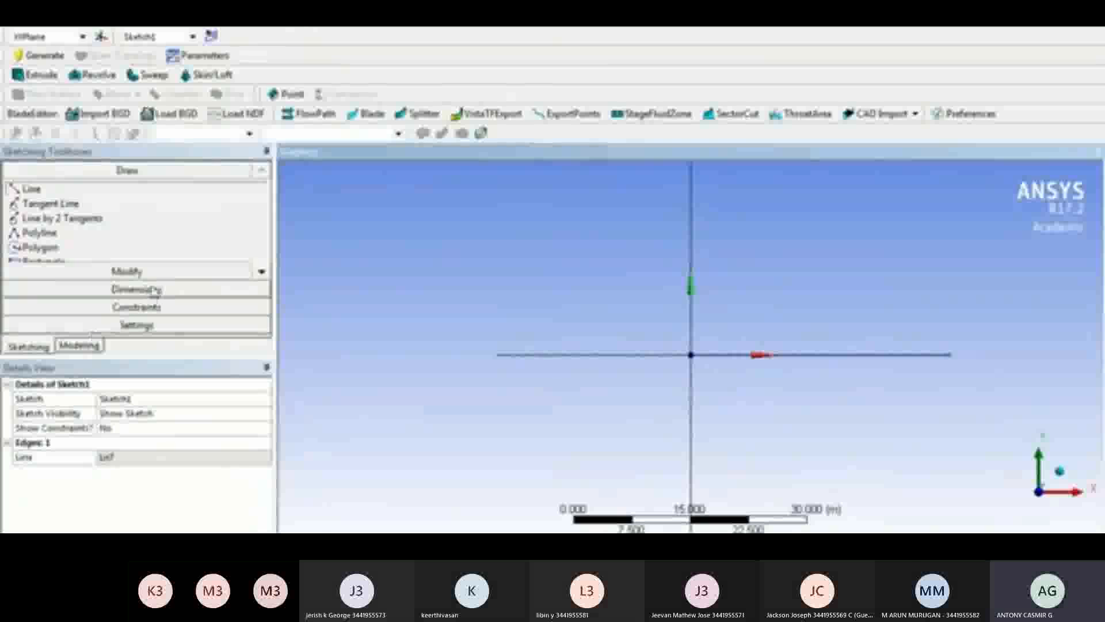
Dimension the sketched line horizontally and set its length to 4 m
{"action": "left_click", "coordinate": [136, 289]}
{"action": "left_click", "coordinate": [925, 355]}
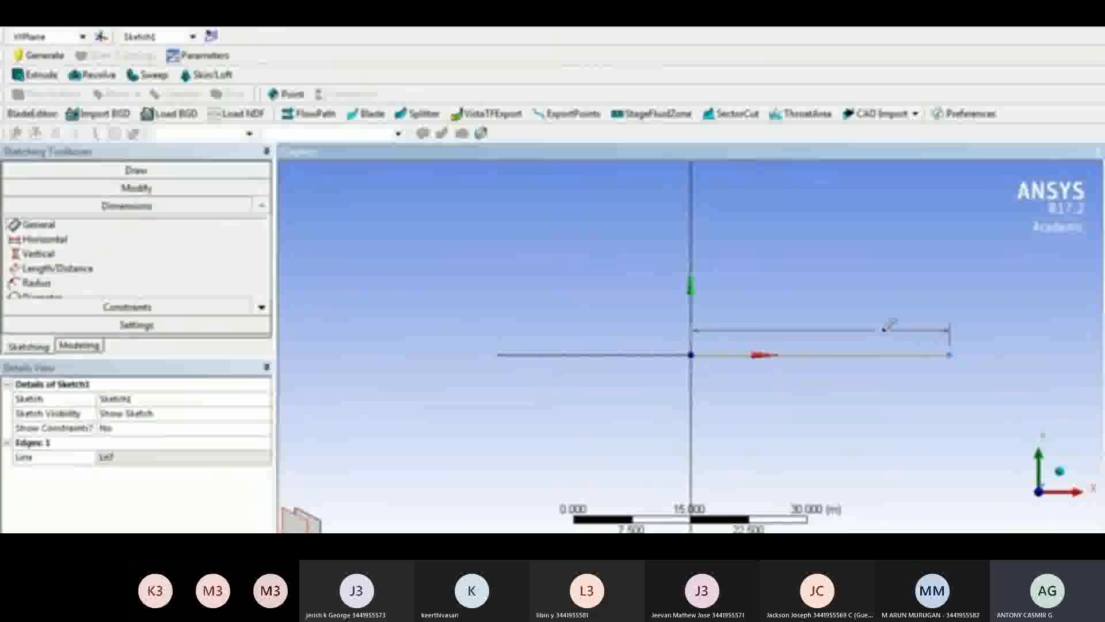
{"action": "left_click", "coordinate": [889, 325]}
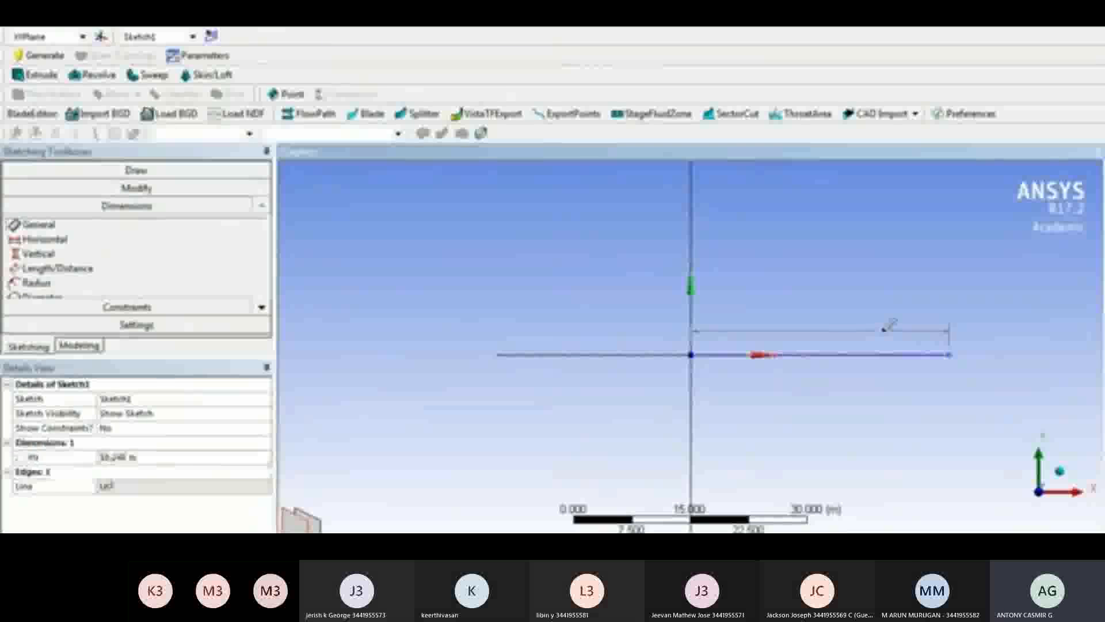
{"action": "left_click", "coordinate": [152, 459]}
{"action": "type", "text": "4"}
{"action": "key", "text": "Return"}
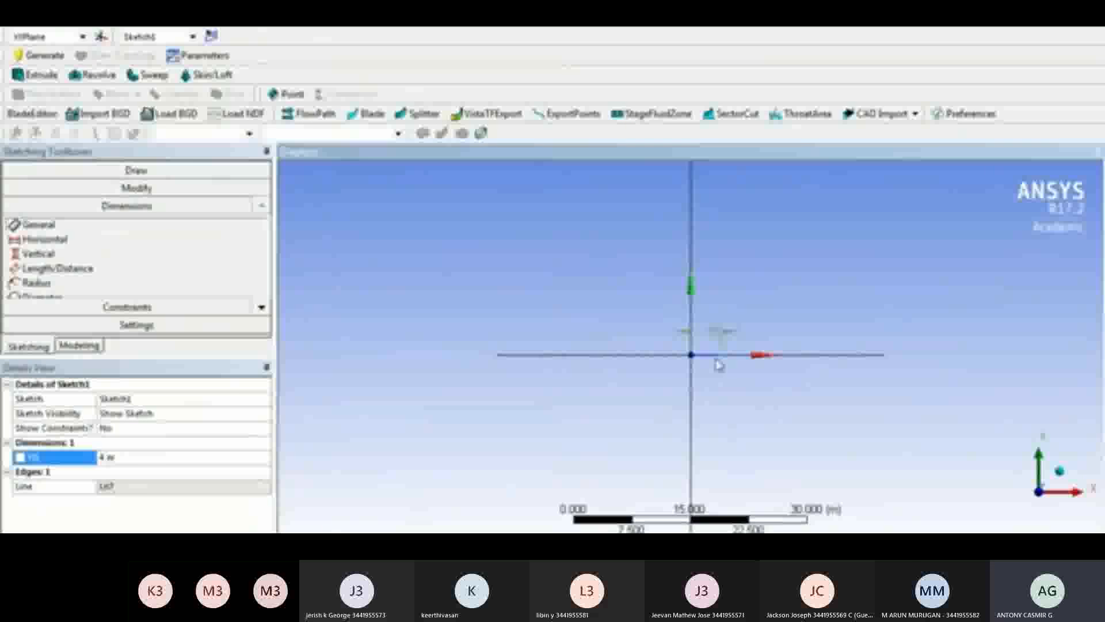
{"action": "scroll", "coordinate": [710, 364], "scroll_direction": "up", "scroll_amount": 2}
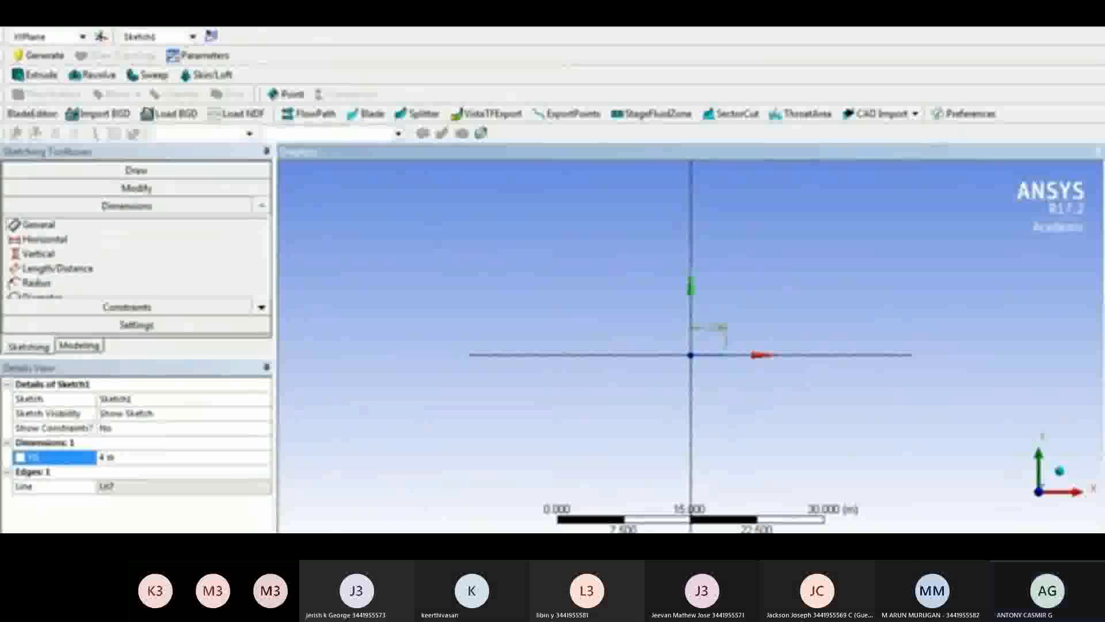
Create a line body from the 4 m sketch with Lines From Sketches, using Add Material, and generate it
{"action": "left_click", "coordinate": [85, 3]}
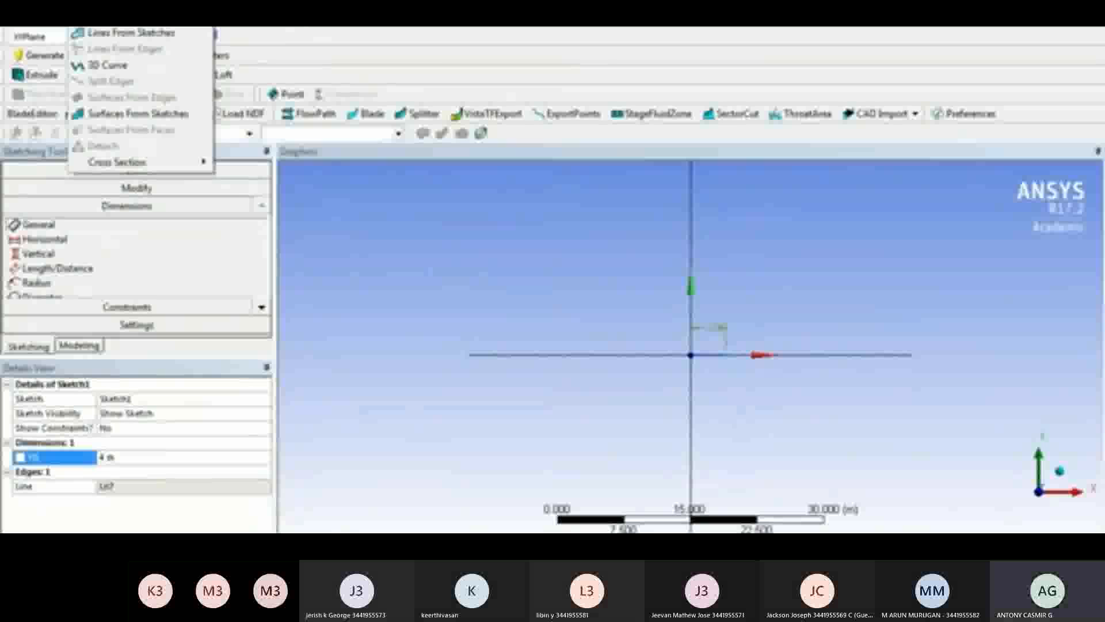
{"action": "left_click", "coordinate": [110, 32]}
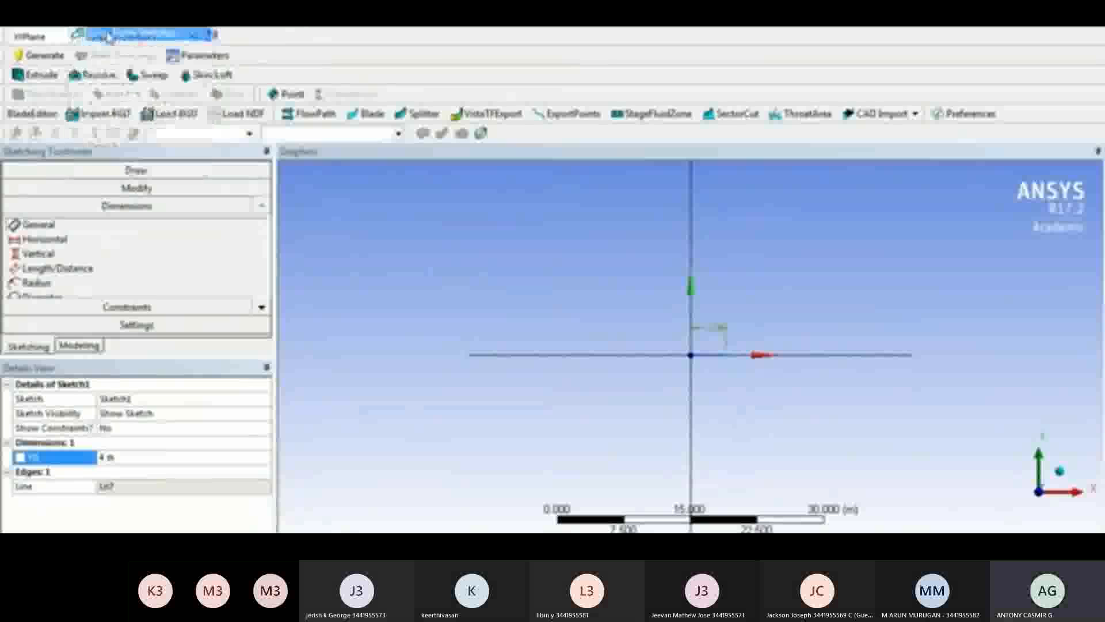
{"action": "left_click", "coordinate": [715, 356]}
{"action": "left_click", "coordinate": [174, 413]}
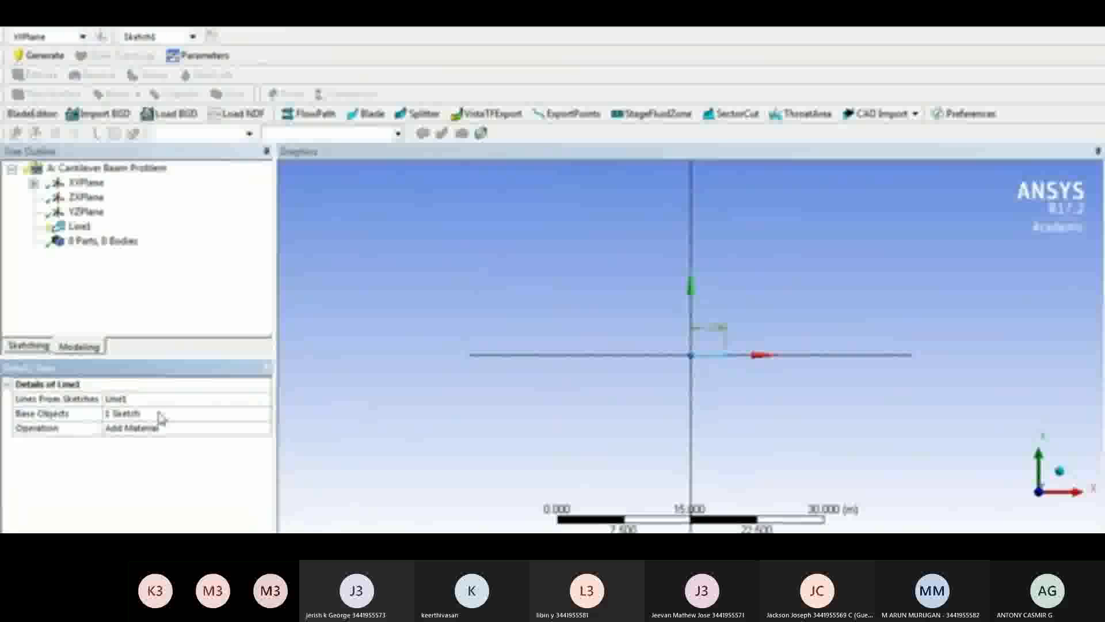
{"action": "left_click", "coordinate": [40, 55]}
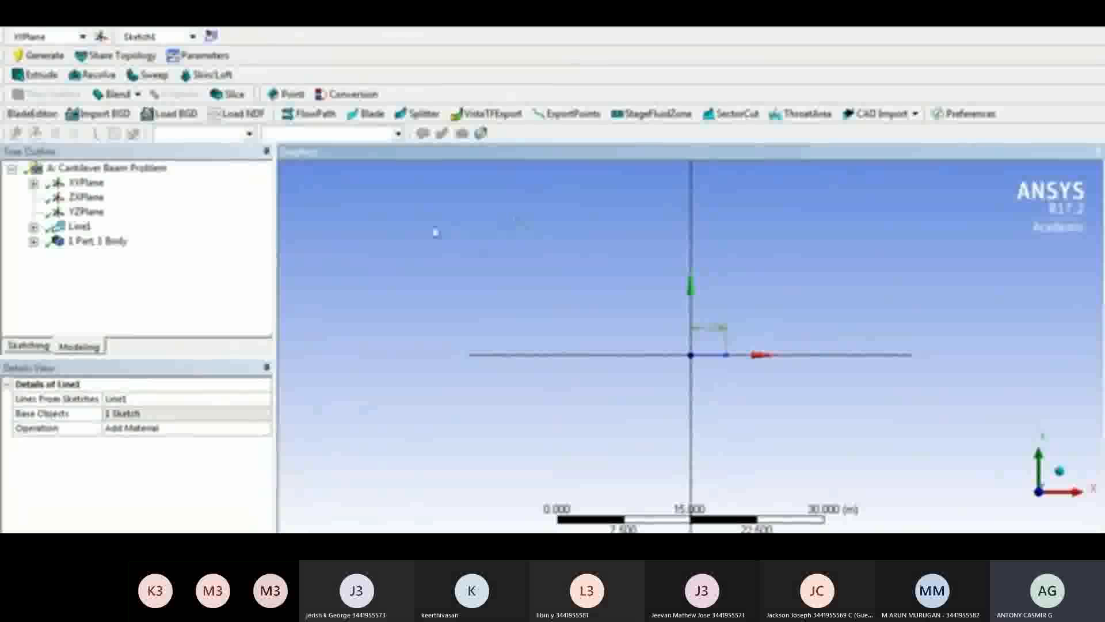
Add a rectangular cross section to the beam model
{"action": "left_click", "coordinate": [88, 4]}
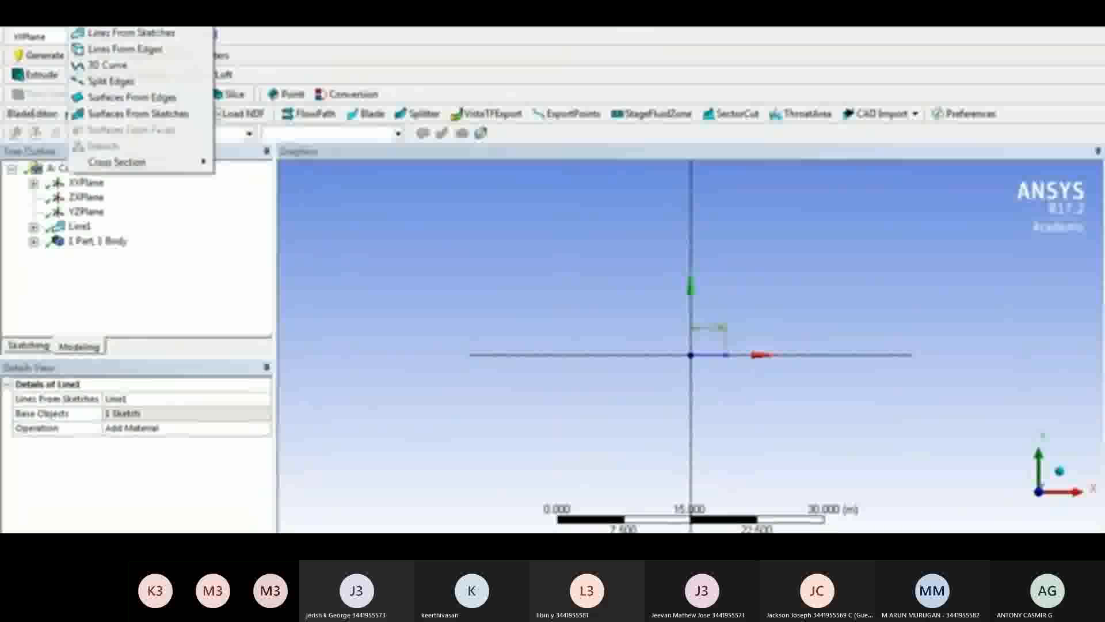
{"action": "mouse_move", "coordinate": [196, 162]}
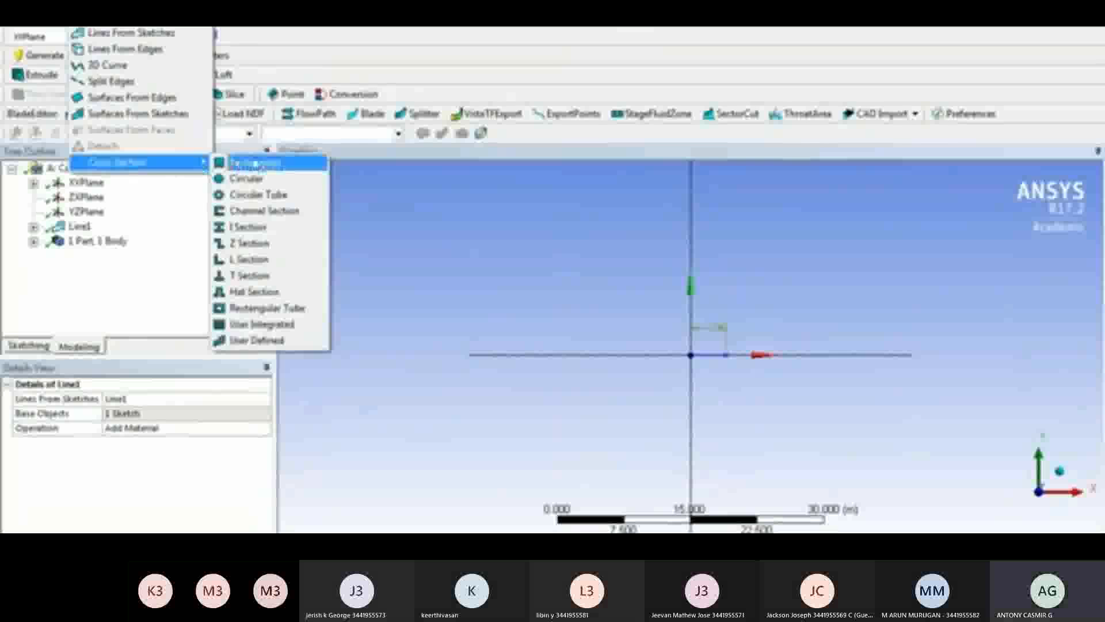
{"action": "left_click", "coordinate": [255, 163]}
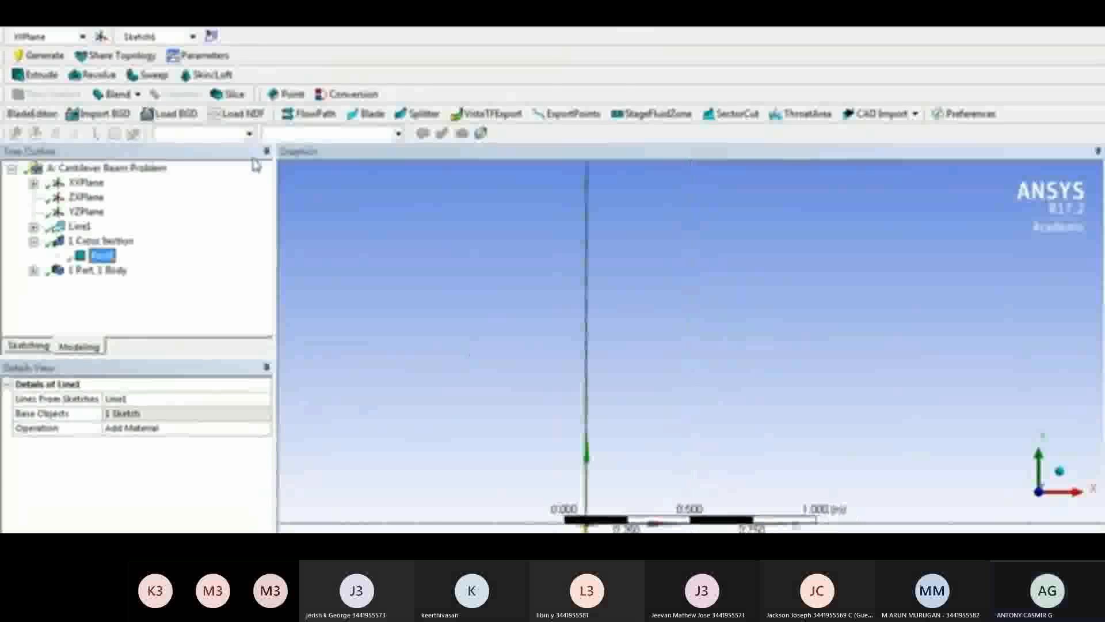
Set the rectangular cross section's B and H dimensions to 0.35 m each and generate the model
{"action": "left_click", "coordinate": [531, 28]}
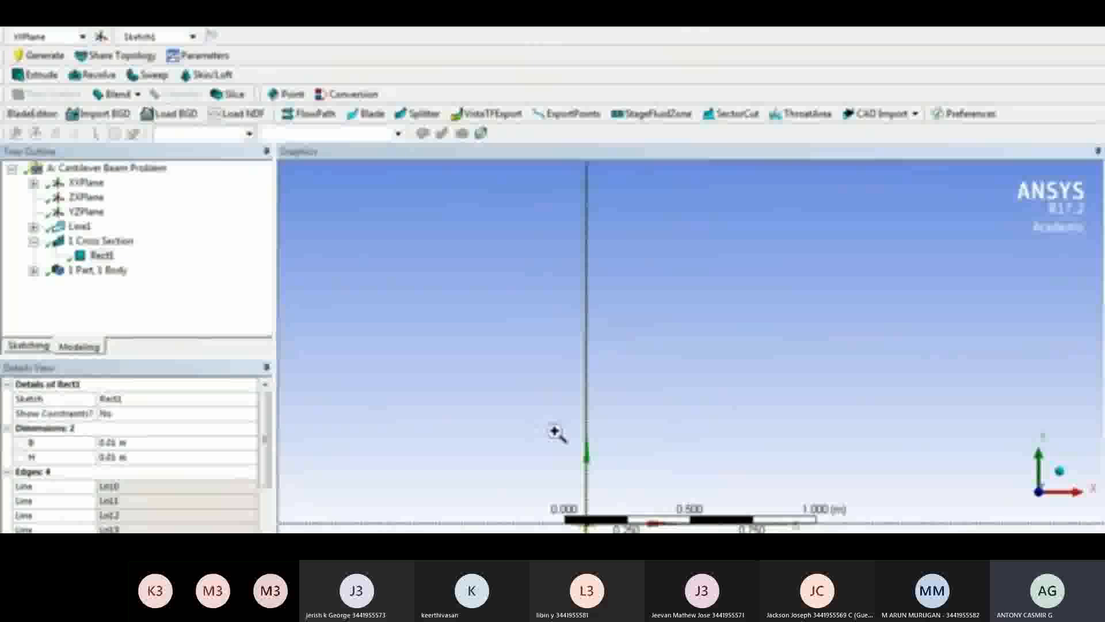
{"action": "left_click_drag", "start_coordinate": [545, 489], "coordinate": [633, 538]}
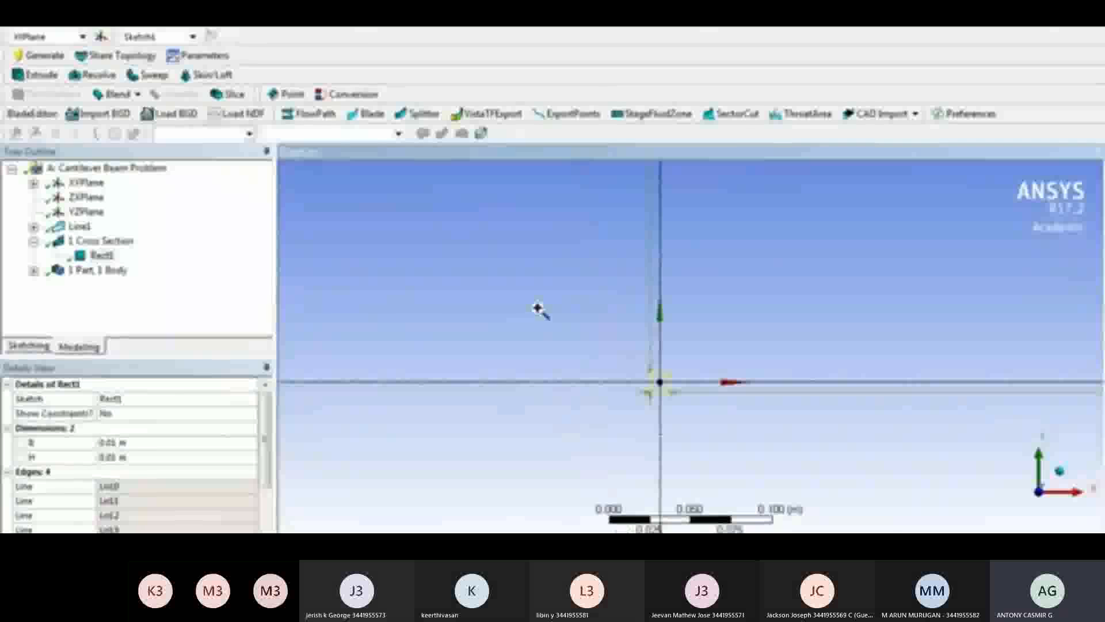
{"action": "left_click", "coordinate": [147, 442]}
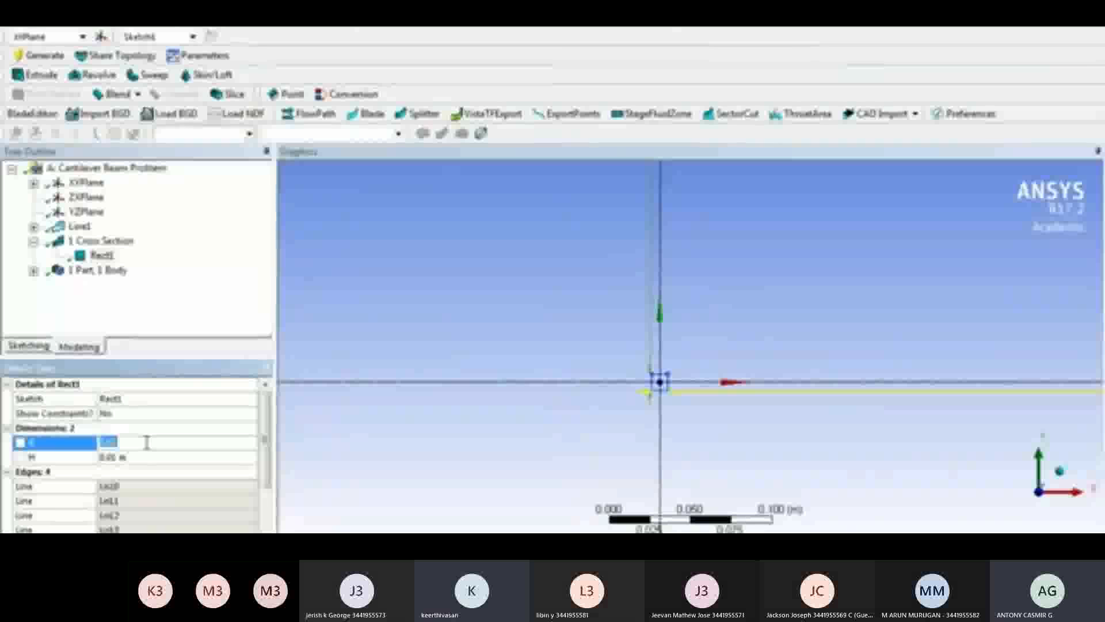
{"action": "type", "text": "0.0"}
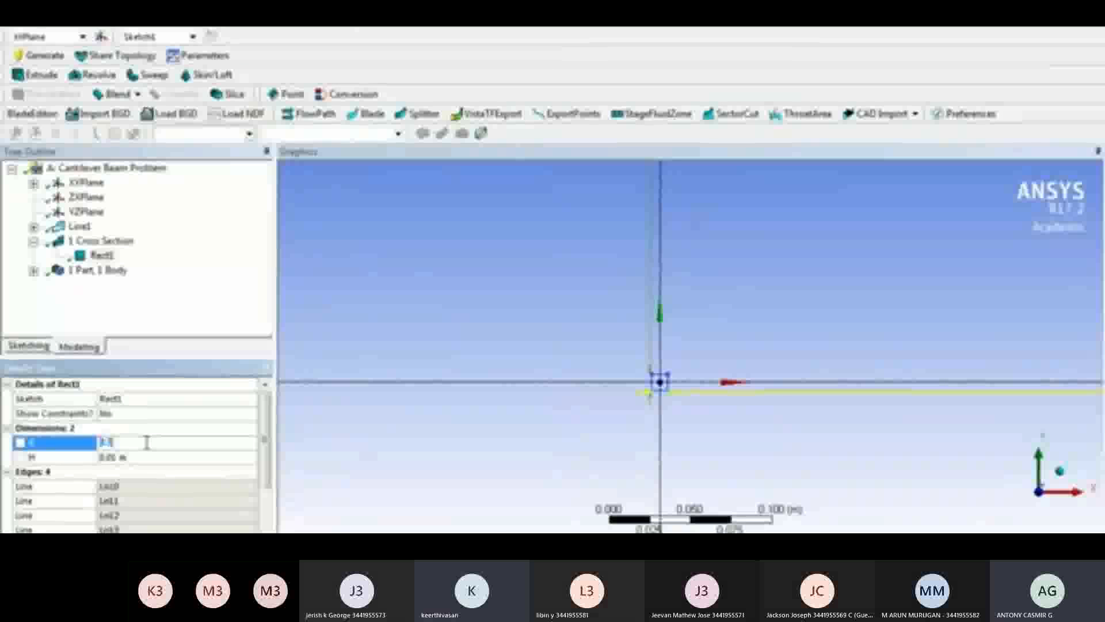
{"action": "type", "text": "5"}
{"action": "left_click", "coordinate": [149, 459]}
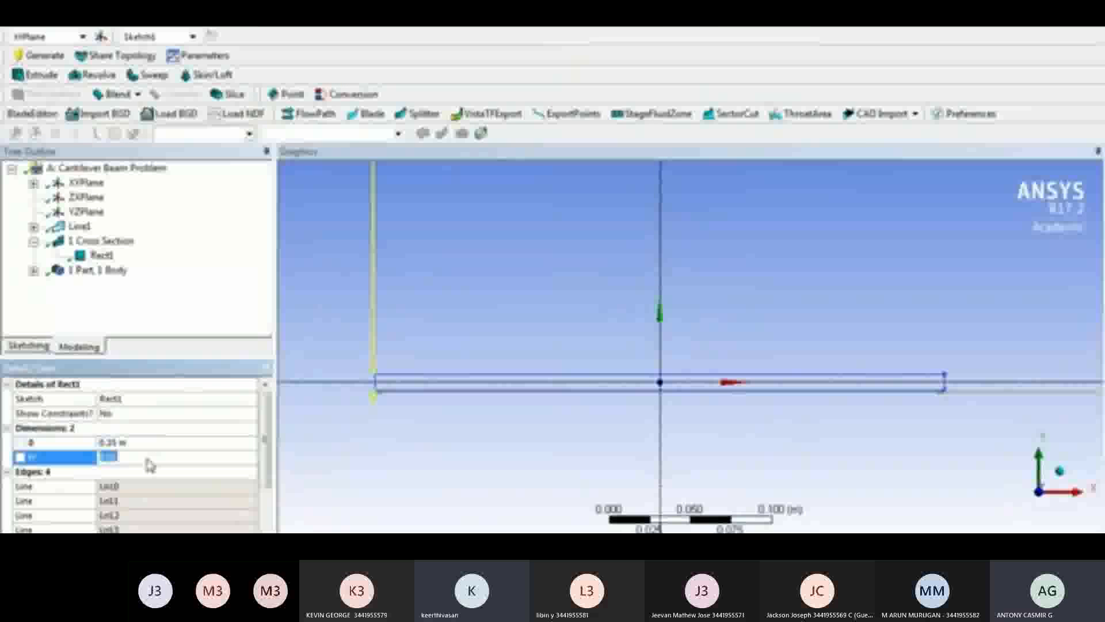
{"action": "type", "text": "0.1"}
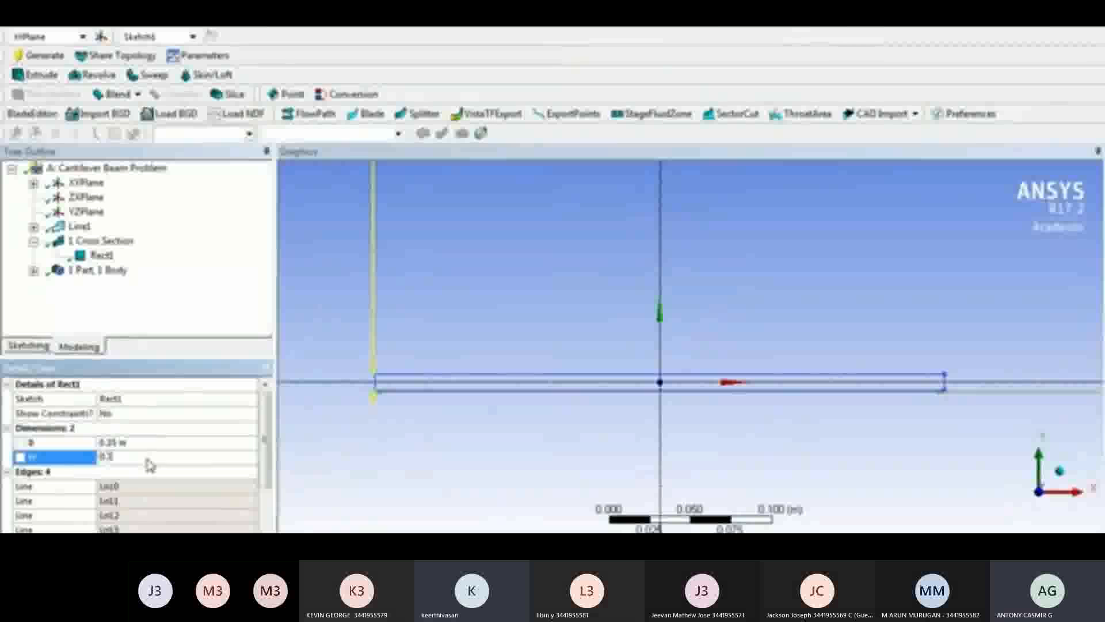
{"action": "type", "text": "5"}
{"action": "key", "text": "Return"}
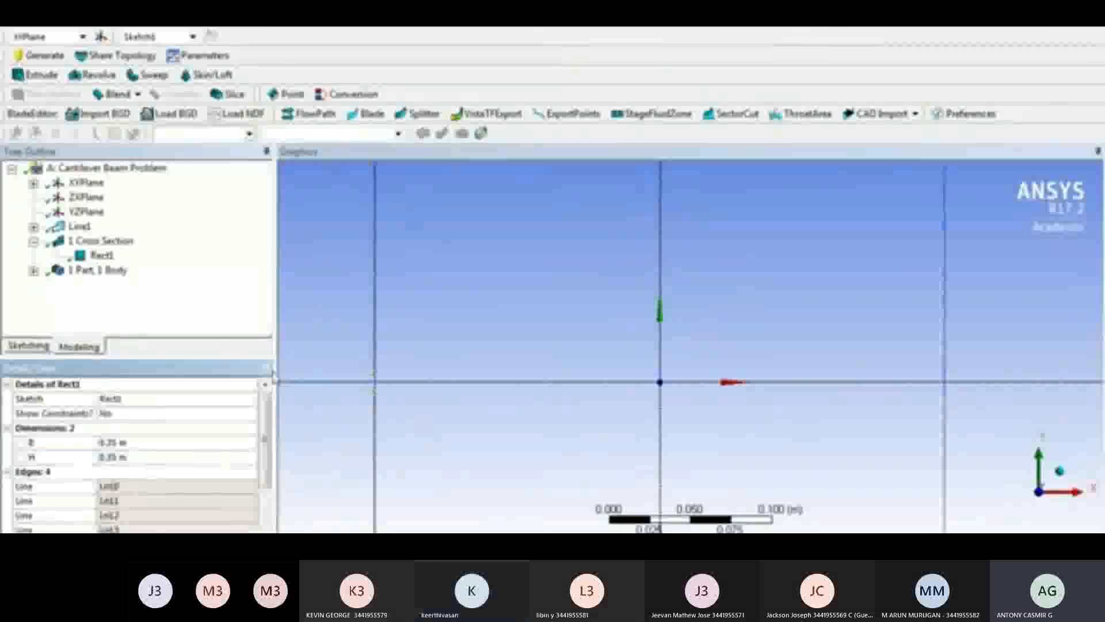
{"action": "left_click", "coordinate": [44, 58]}
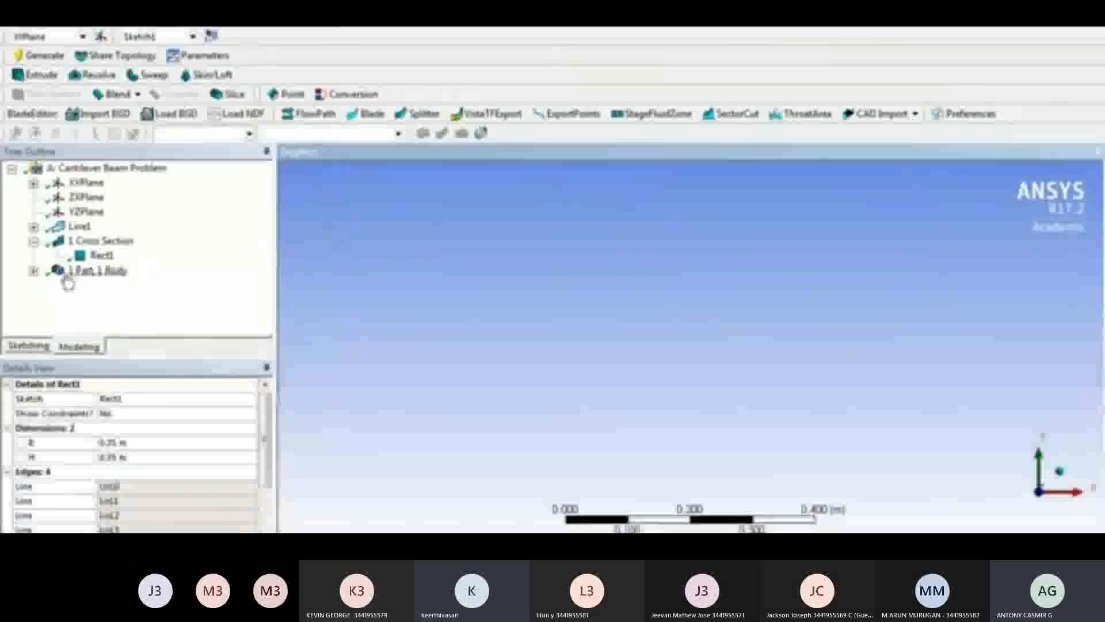
Assign the Rect1 cross section to the line body under 1 Part, 1 Body and generate the model
{"action": "left_click", "coordinate": [34, 271]}
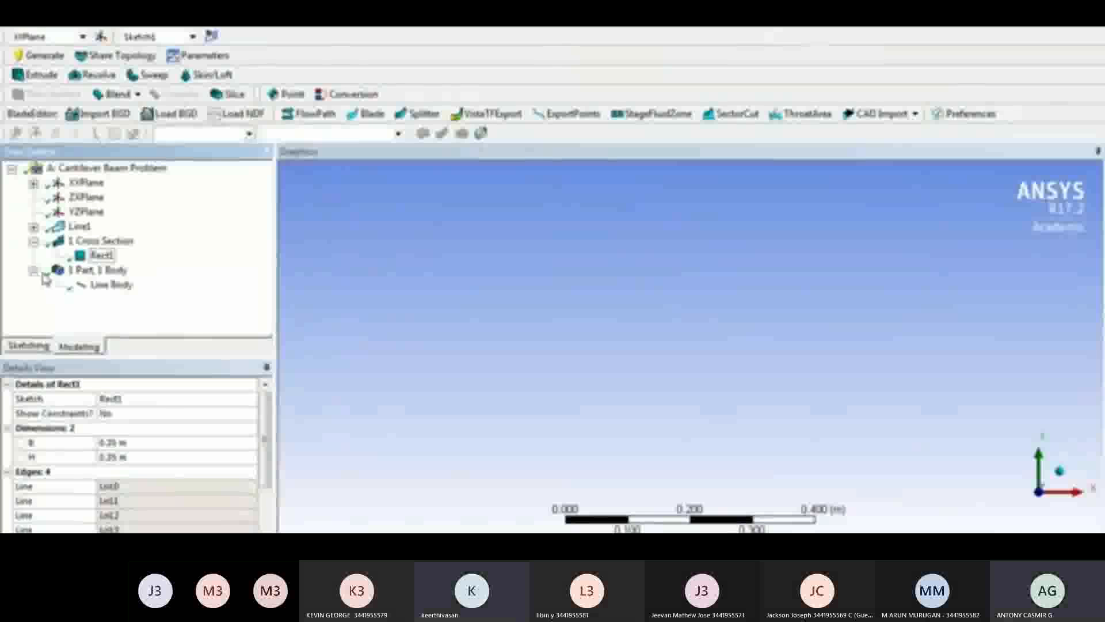
{"action": "left_click", "coordinate": [112, 287]}
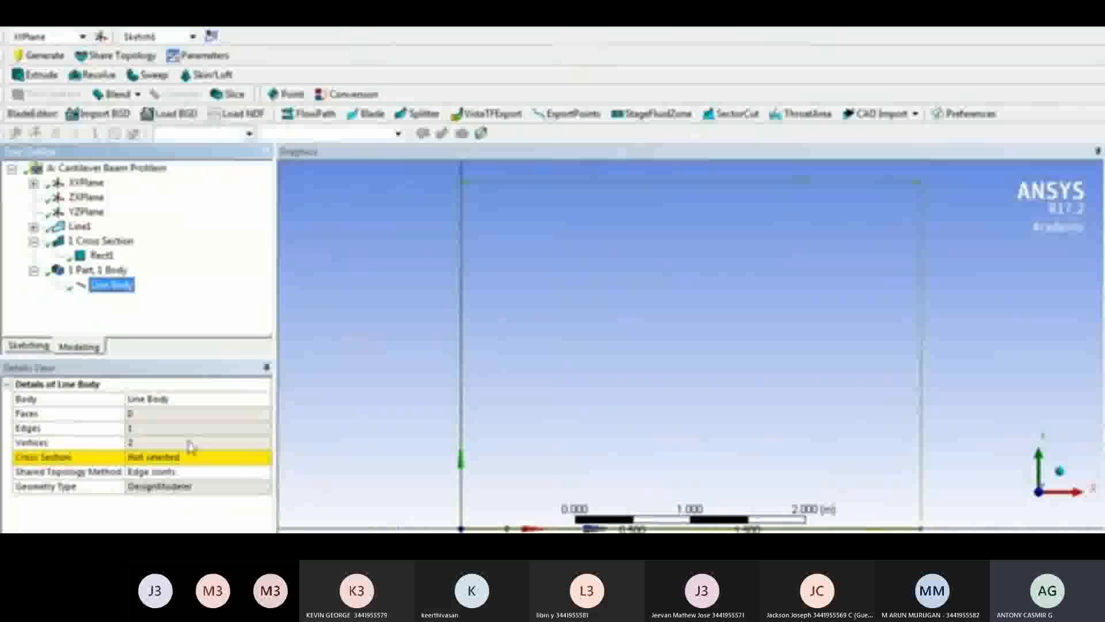
{"action": "left_click", "coordinate": [262, 458]}
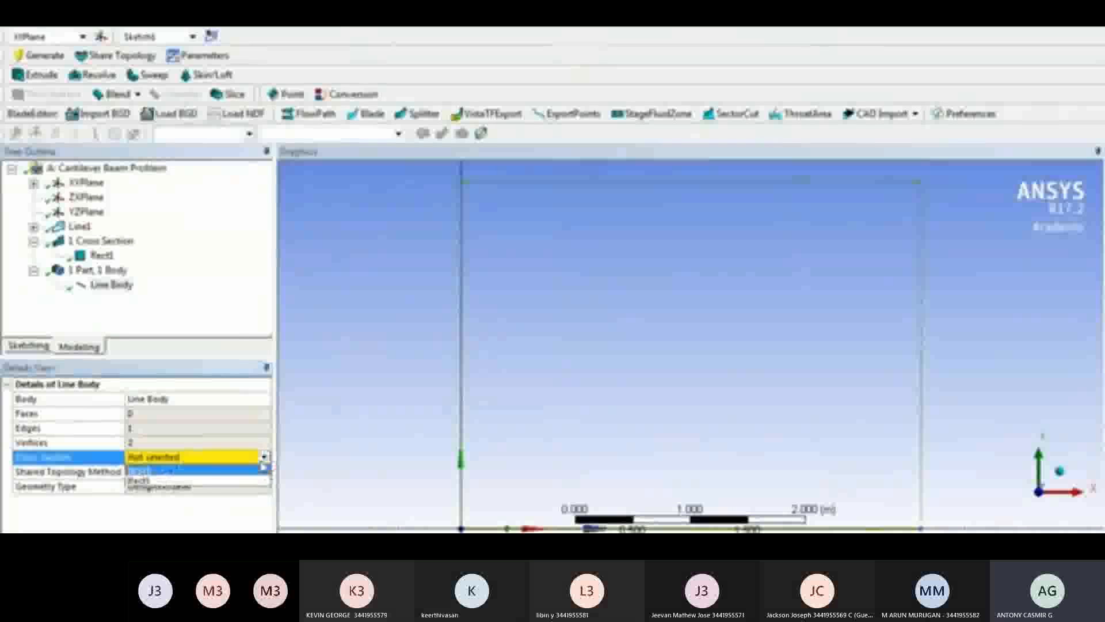
{"action": "left_click", "coordinate": [223, 481]}
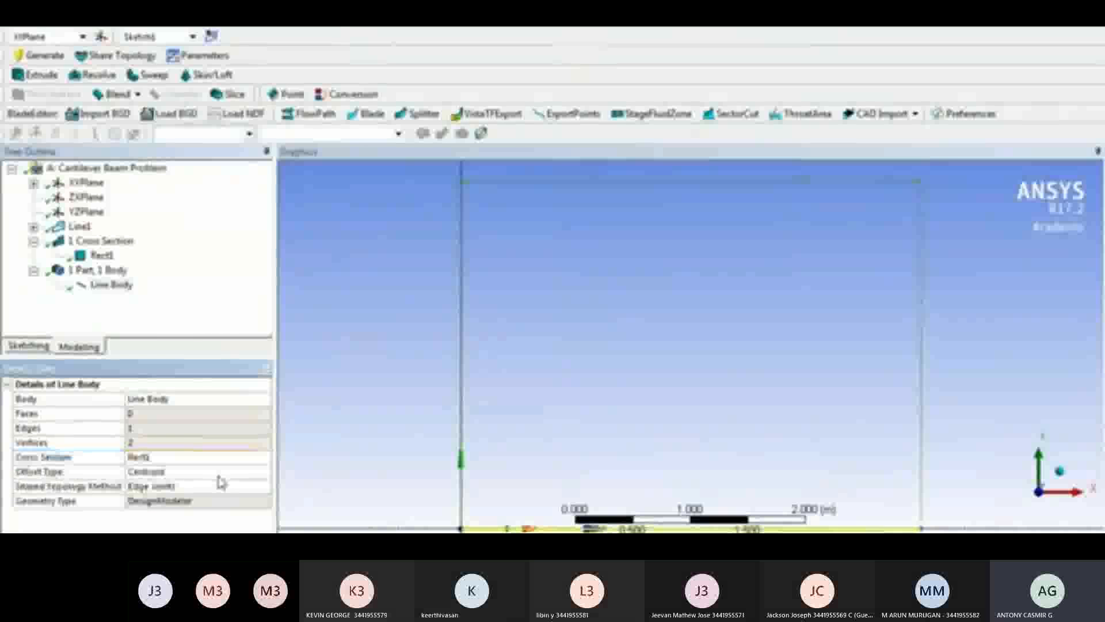
{"action": "left_click", "coordinate": [44, 60]}
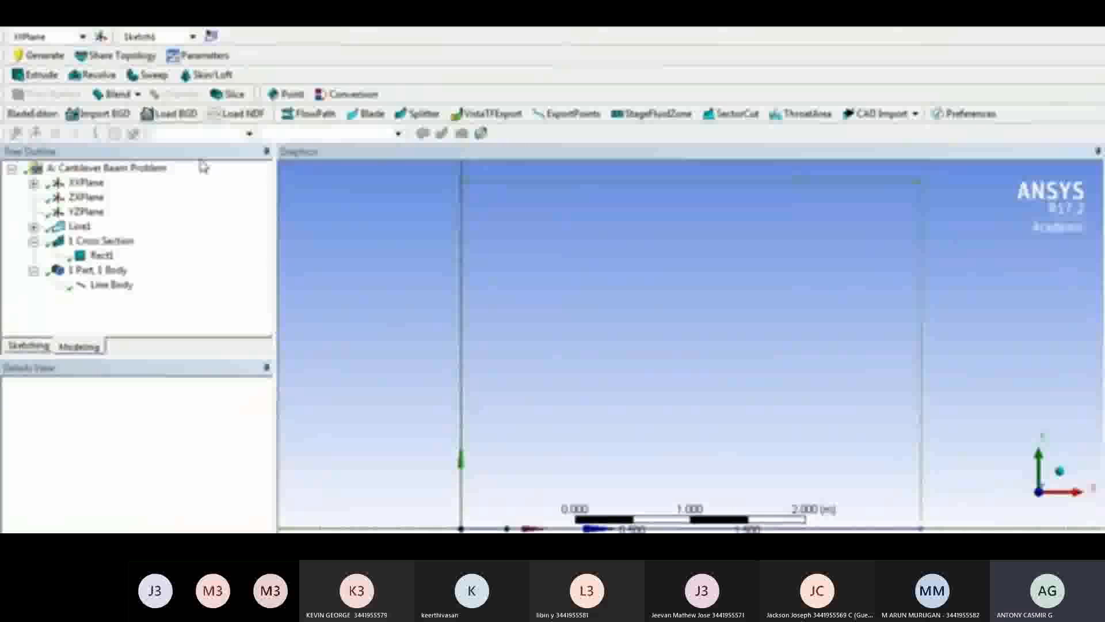
{"action": "left_click", "coordinate": [367, 237]}
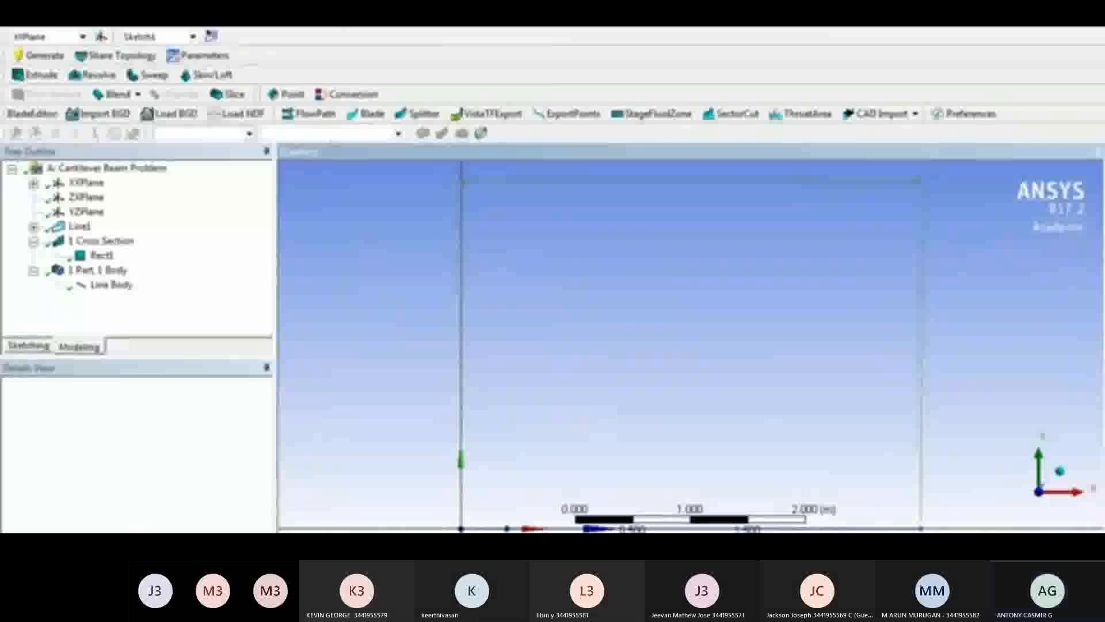
Close DesignModeler and open the static structural system's Model in Mechanical
{"action": "left_click", "coordinate": [16, 17]}
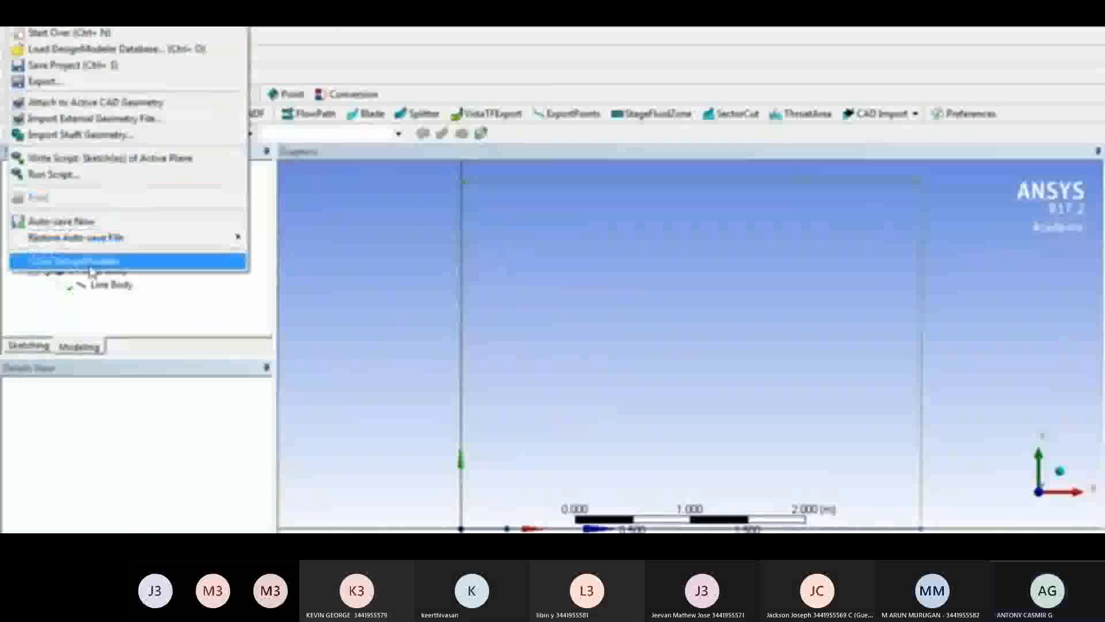
{"action": "left_click", "coordinate": [305, 275]}
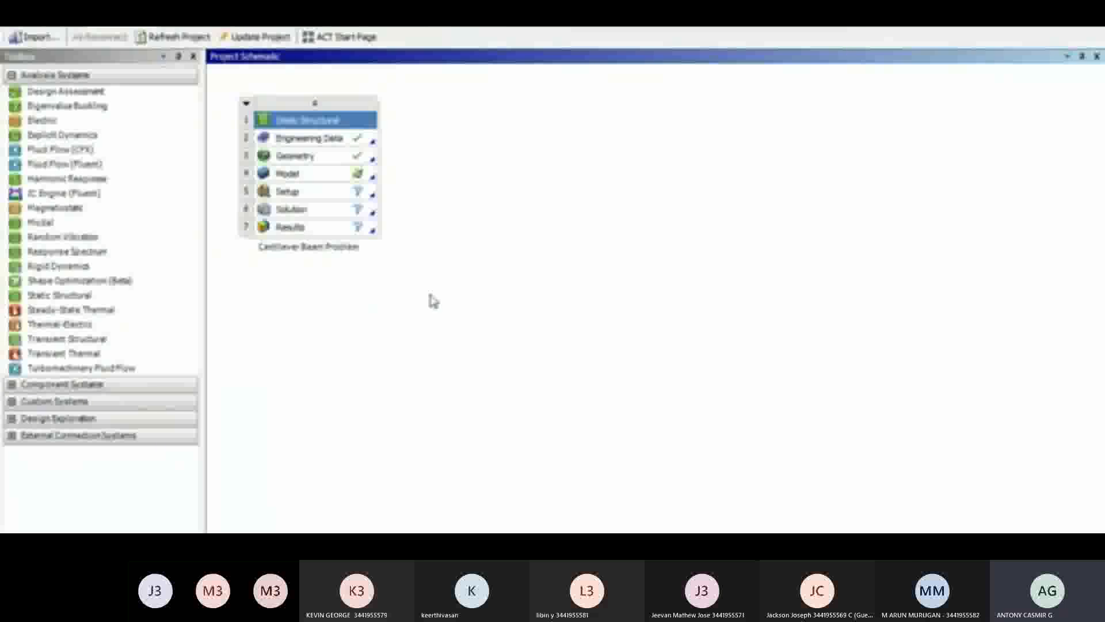
{"action": "double_click", "coordinate": [300, 180]}
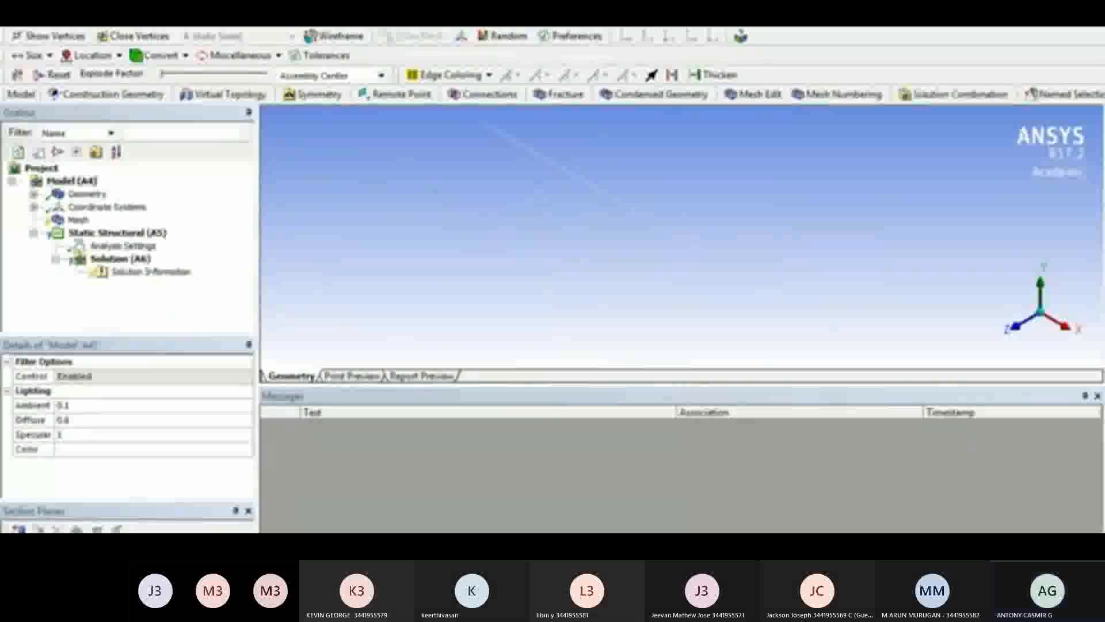
Display the beam with Cross Section Solids (Geometry) and view it along the Z axis
{"action": "left_click", "coordinate": [68, 5]}
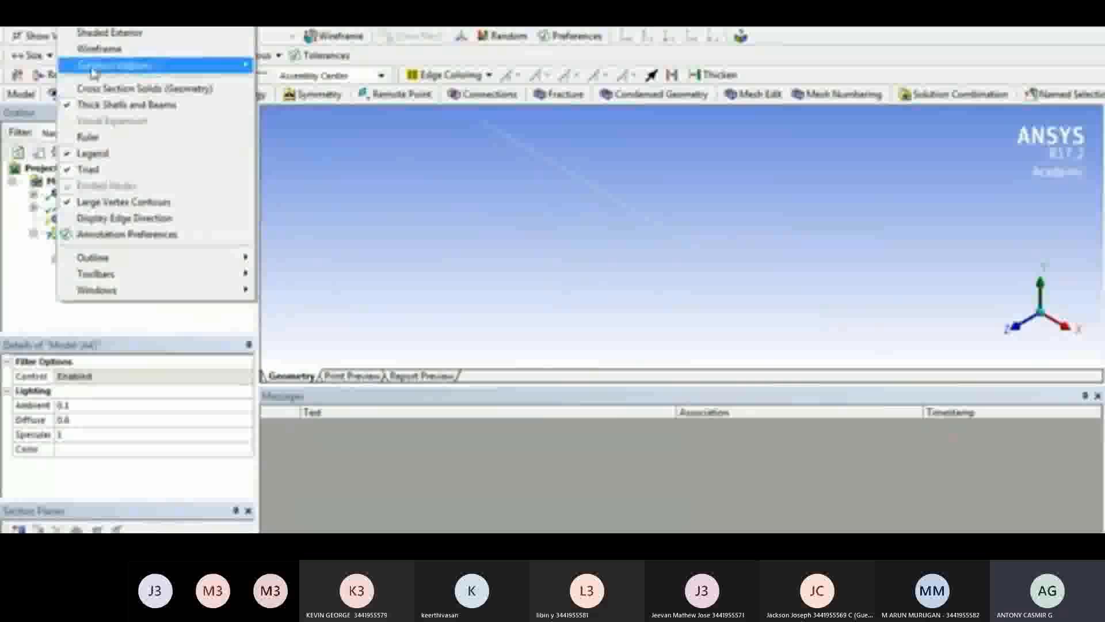
{"action": "left_click", "coordinate": [102, 92]}
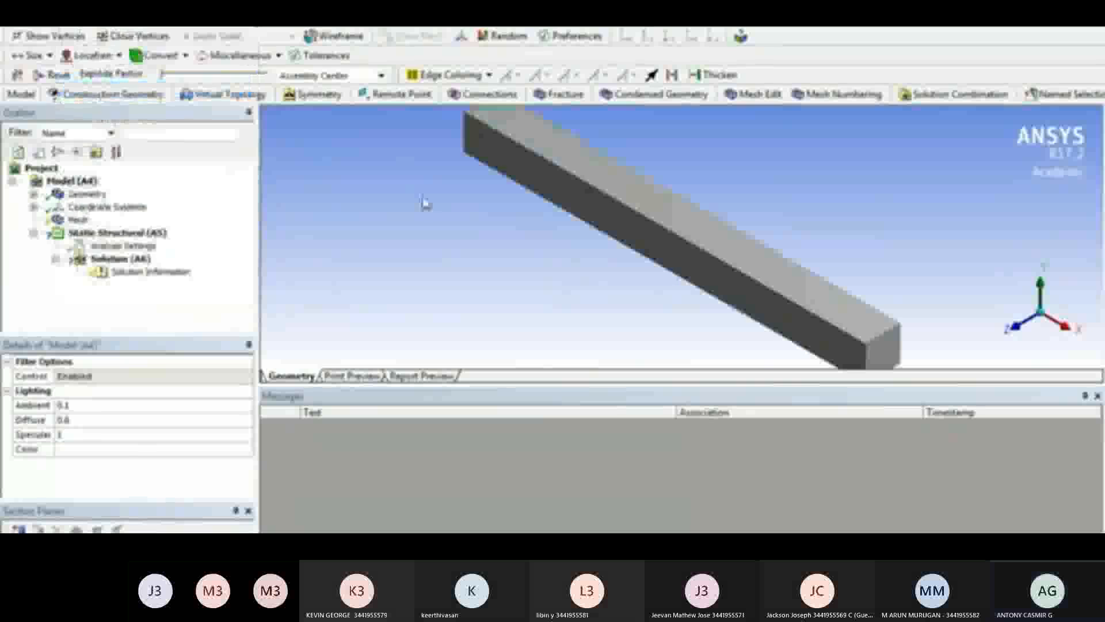
{"action": "left_click", "coordinate": [1017, 336]}
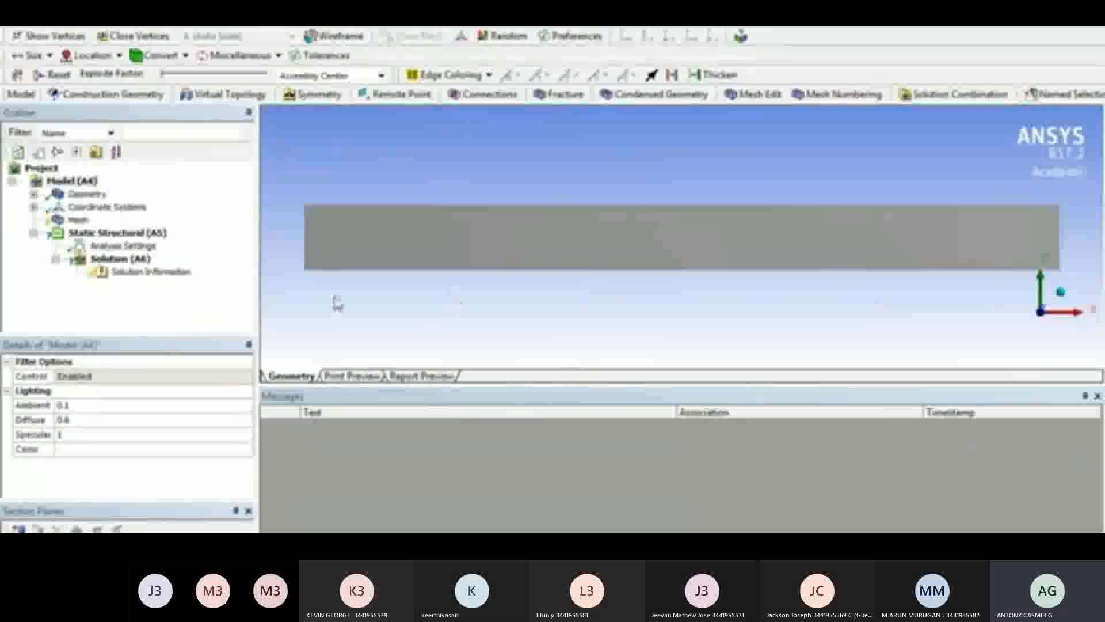
Assign the Steel material to the line body in the model's geometry
{"action": "left_click", "coordinate": [34, 194]}
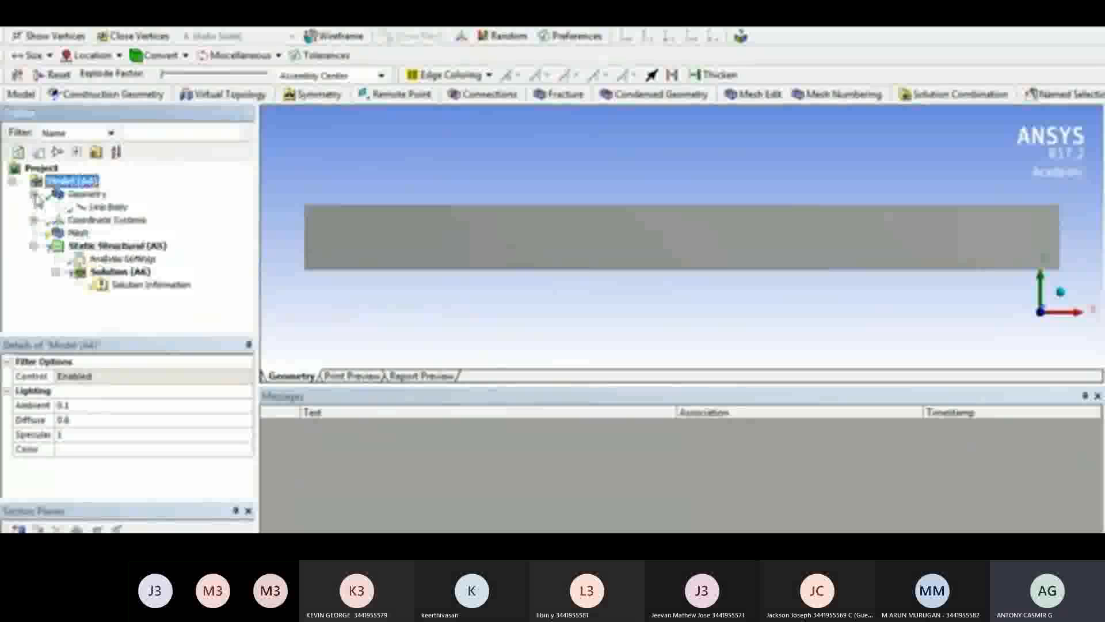
{"action": "left_click", "coordinate": [108, 208]}
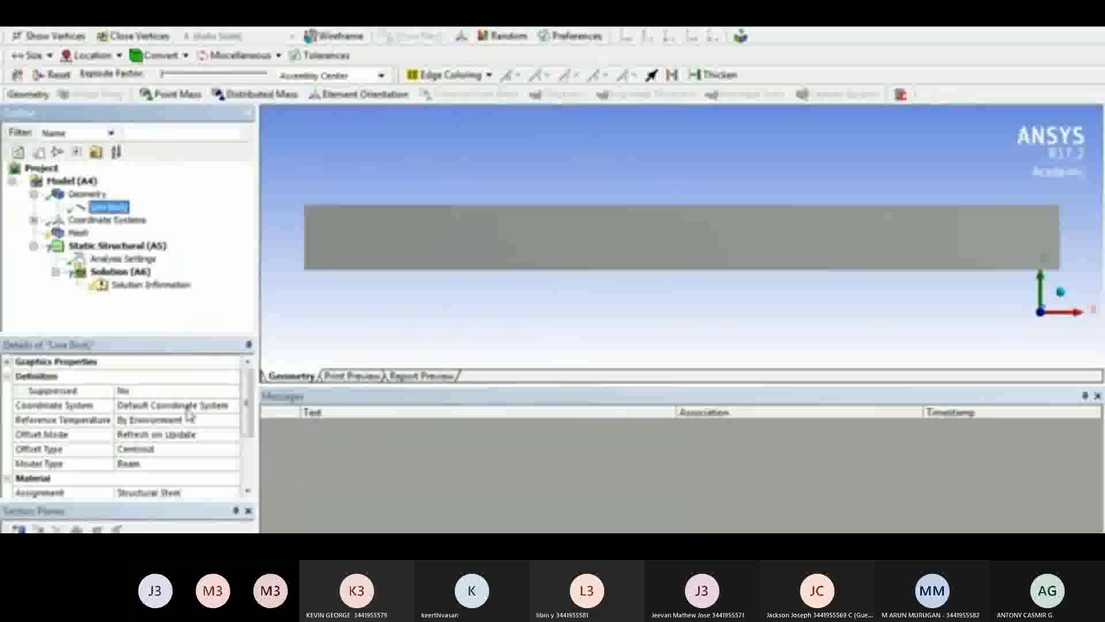
{"action": "left_click", "coordinate": [233, 493]}
{"action": "left_click", "coordinate": [233, 493]}
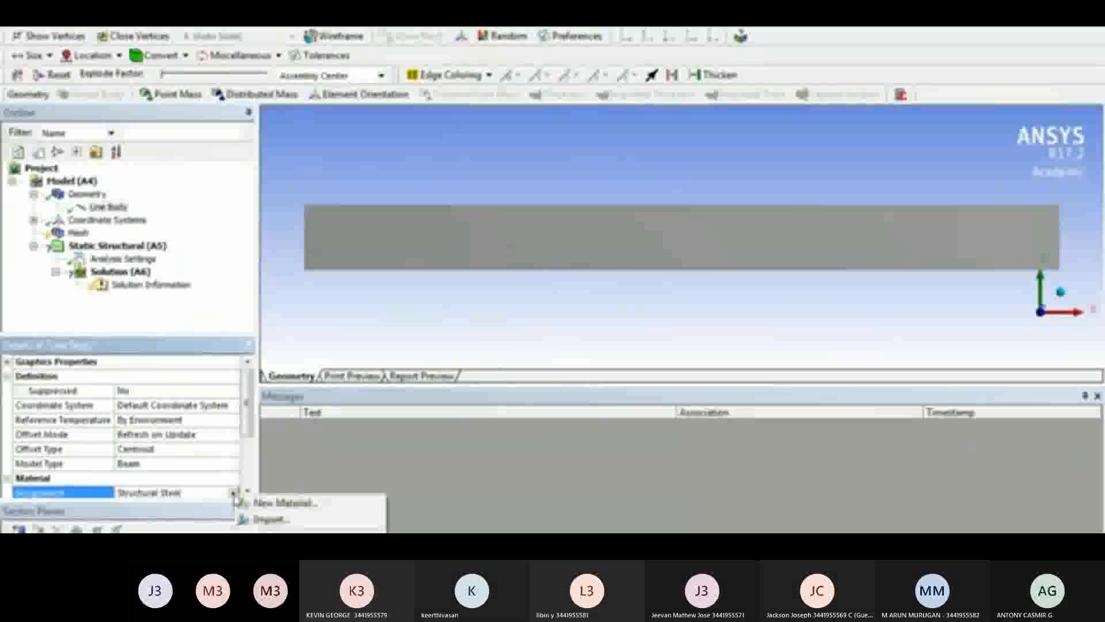
{"action": "left_click", "coordinate": [271, 537]}
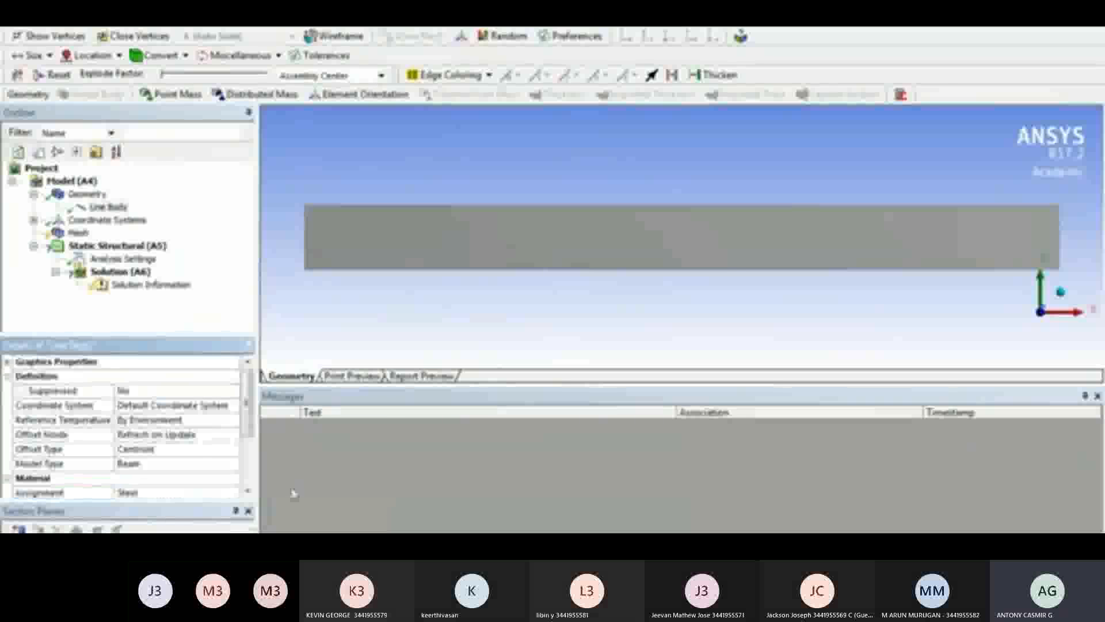
Mesh the beam with the default settings and show the mesh's node and element statistics
{"action": "left_click", "coordinate": [78, 233]}
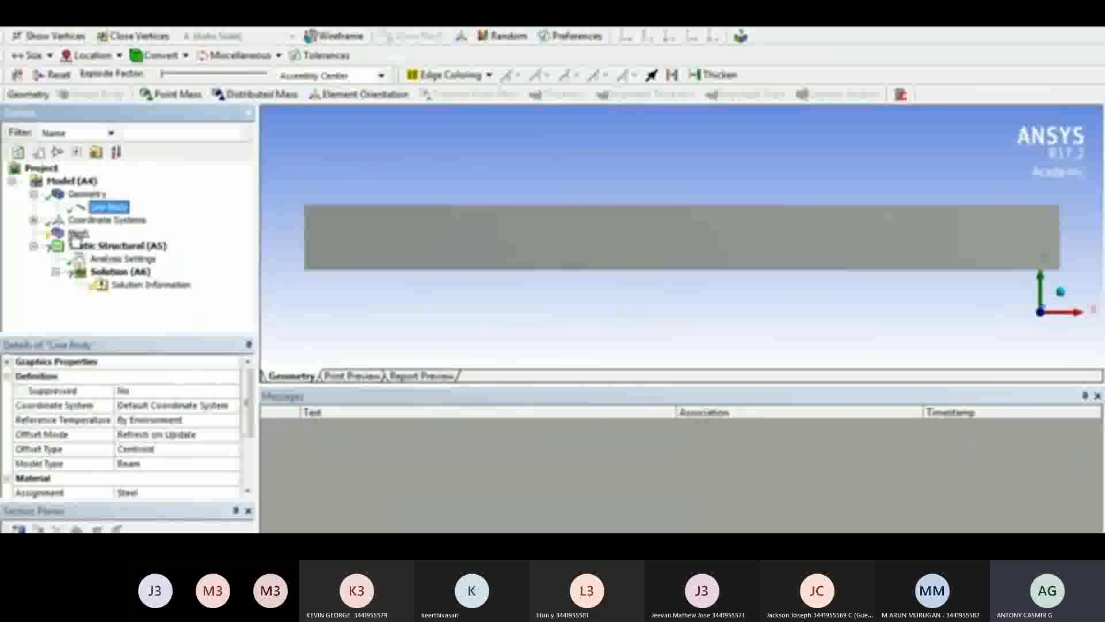
{"action": "left_click", "coordinate": [62, 95]}
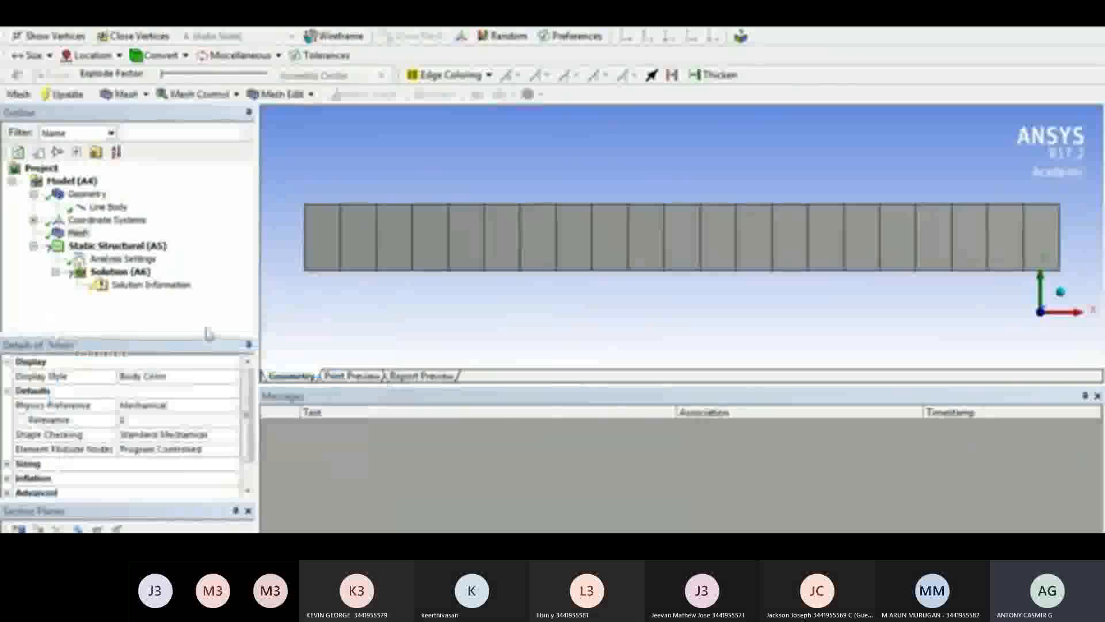
{"action": "left_click_drag", "start_coordinate": [247, 401], "coordinate": [248, 425]}
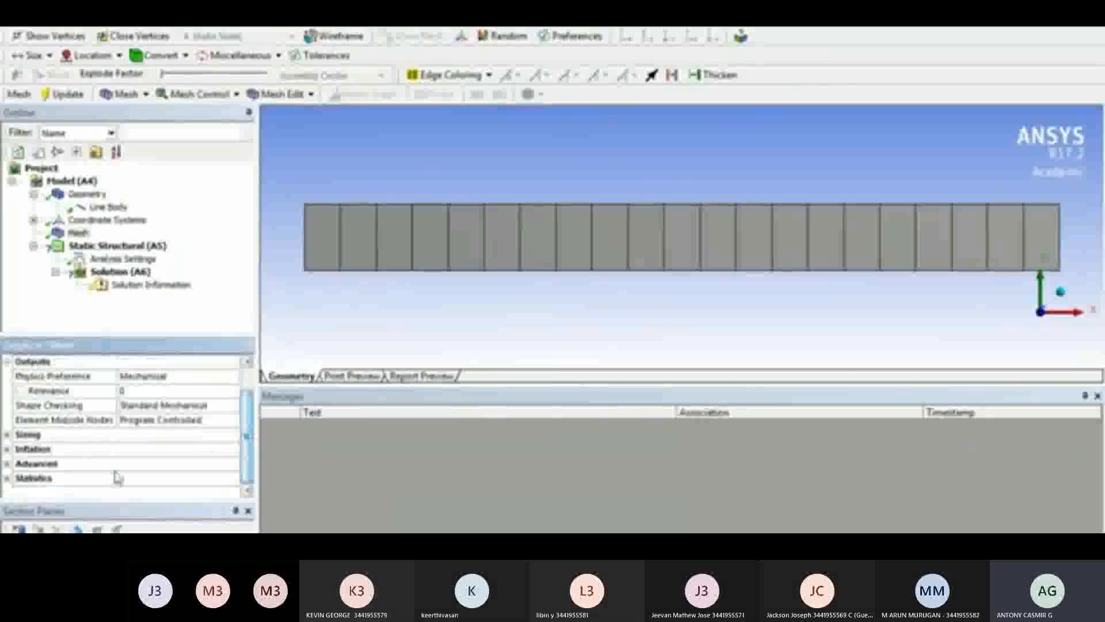
{"action": "left_click", "coordinate": [7, 478]}
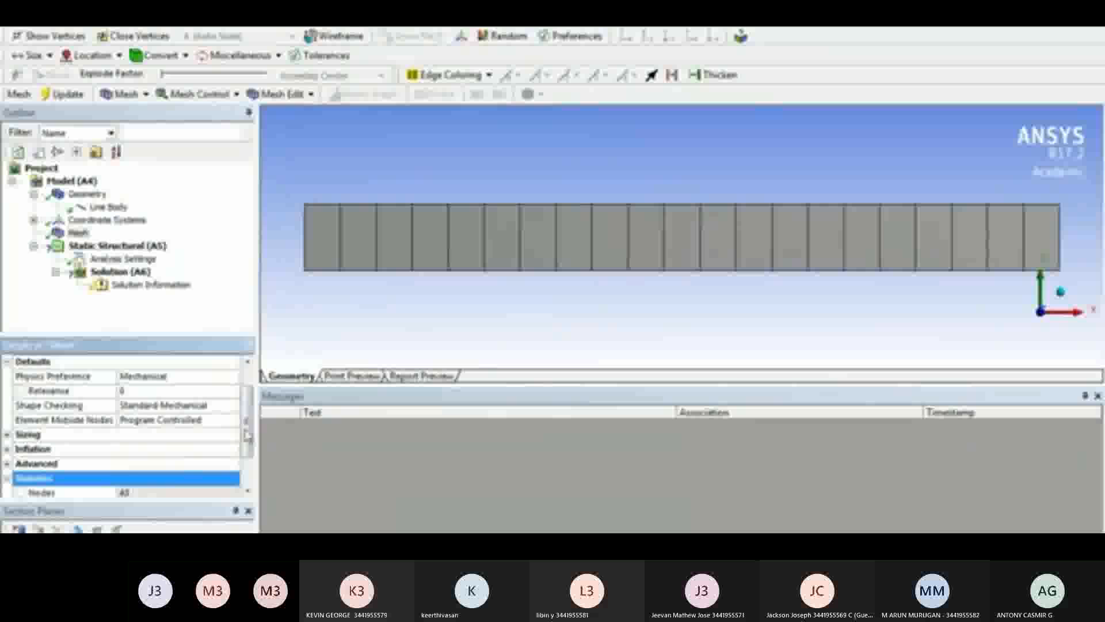
{"action": "left_click_drag", "start_coordinate": [249, 444], "coordinate": [248, 463]}
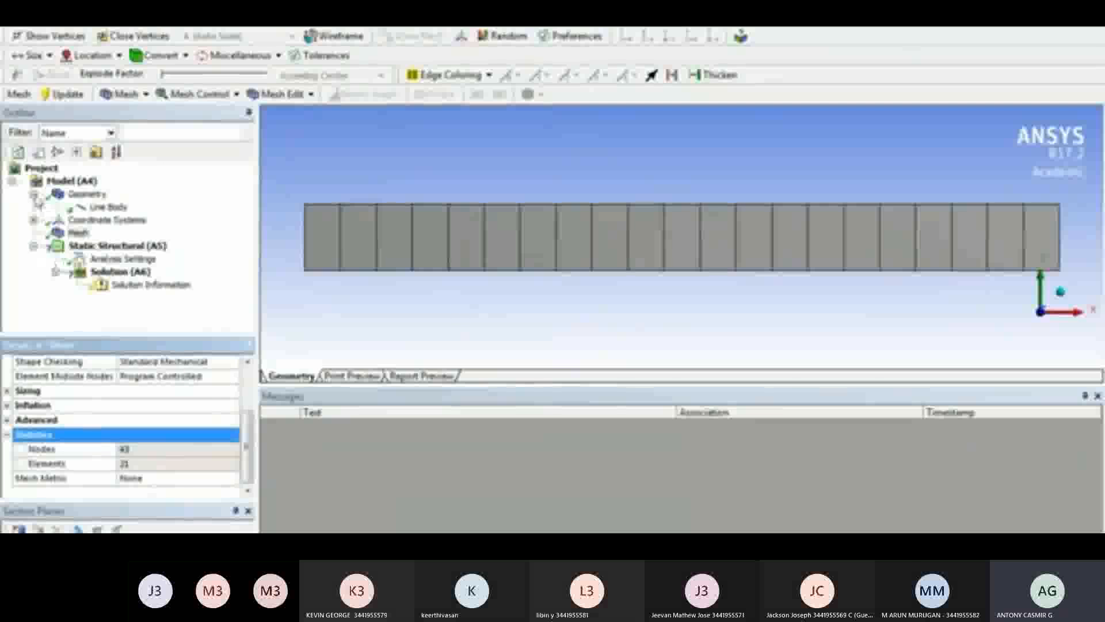
Add a Fixed Support to the static structural analysis and apply it to the vertex at the beam's origin end
{"action": "left_click", "coordinate": [33, 194]}
{"action": "left_click", "coordinate": [129, 233]}
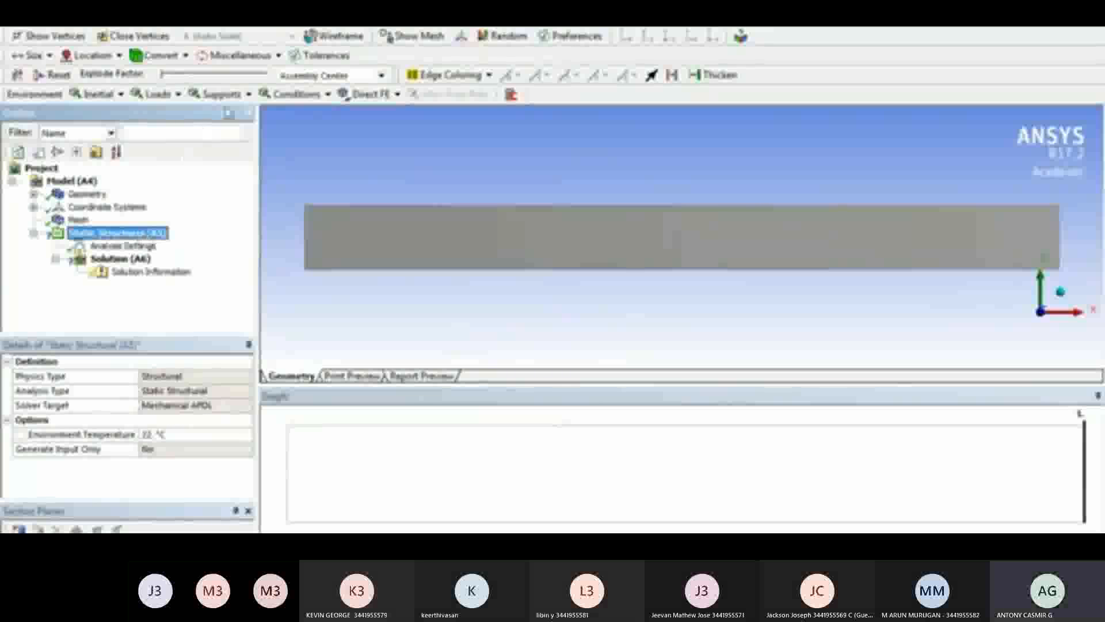
{"action": "left_click", "coordinate": [217, 94]}
{"action": "left_click", "coordinate": [235, 115]}
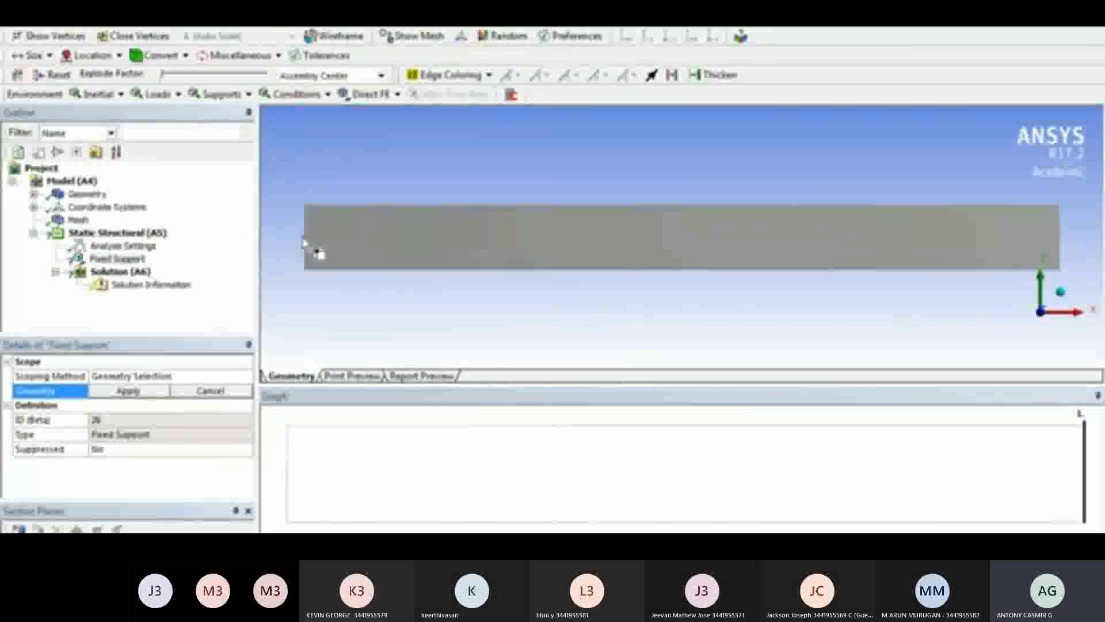
{"action": "left_click", "coordinate": [305, 242]}
{"action": "left_click", "coordinate": [131, 390]}
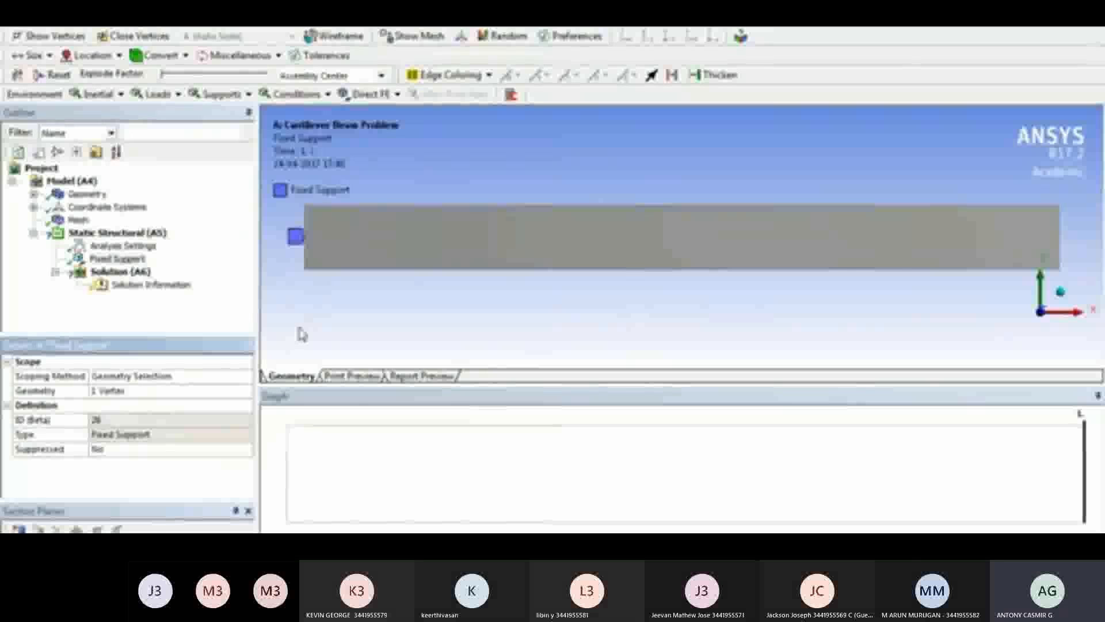
Add a Force load to the static structural analysis and apply it to the vertex at the beam's free end
{"action": "left_click", "coordinate": [115, 232]}
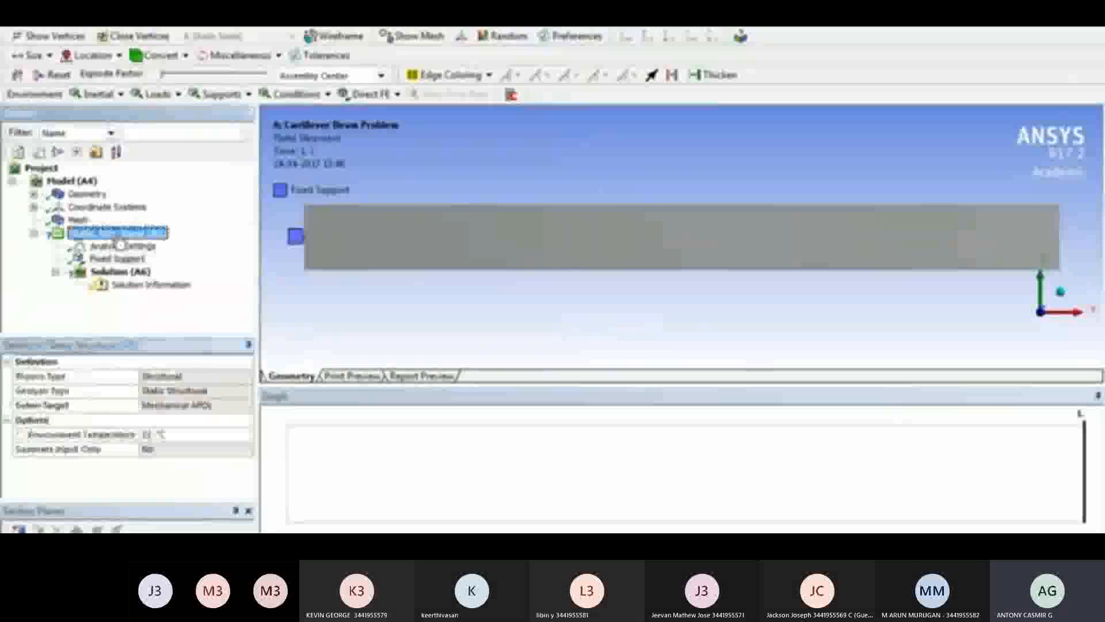
{"action": "left_click", "coordinate": [164, 96]}
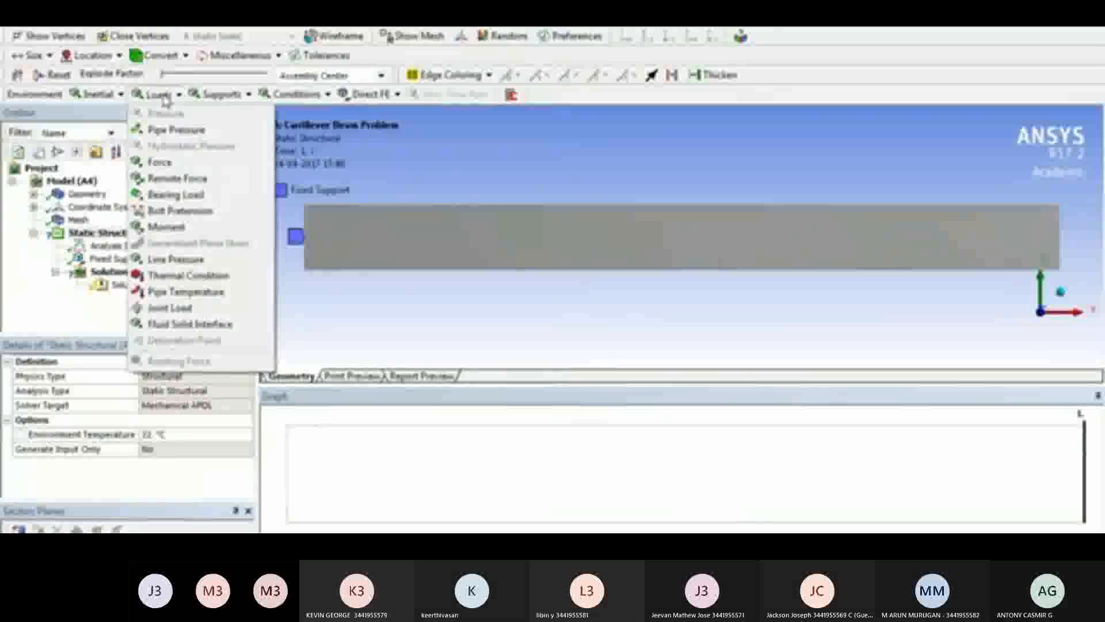
{"action": "left_click", "coordinate": [167, 164]}
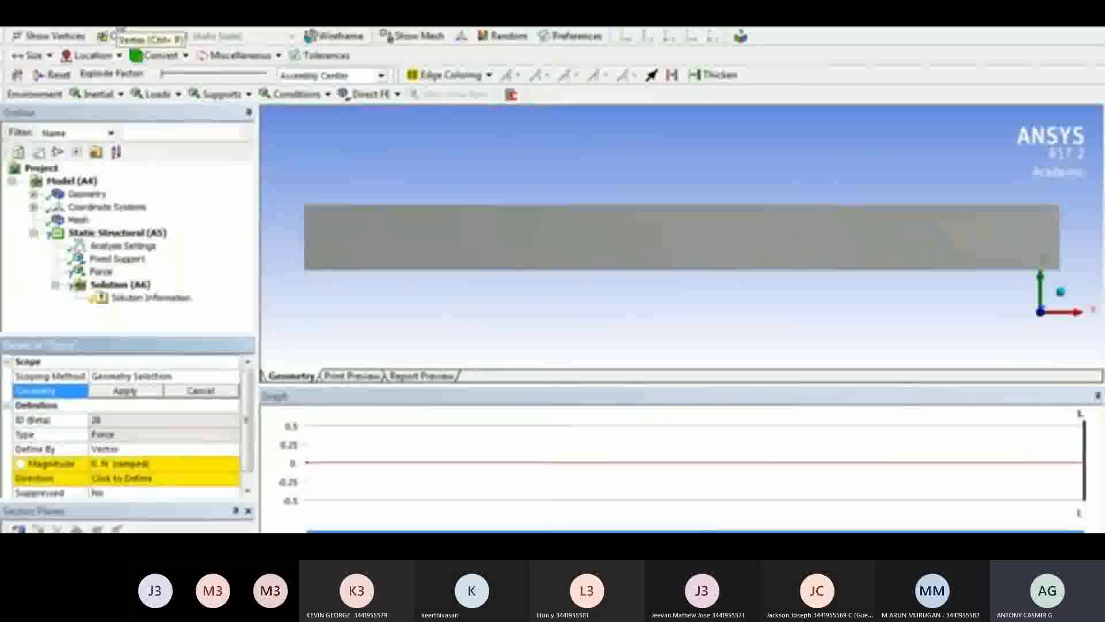
{"action": "left_click", "coordinate": [1060, 239]}
{"action": "left_click", "coordinate": [120, 392]}
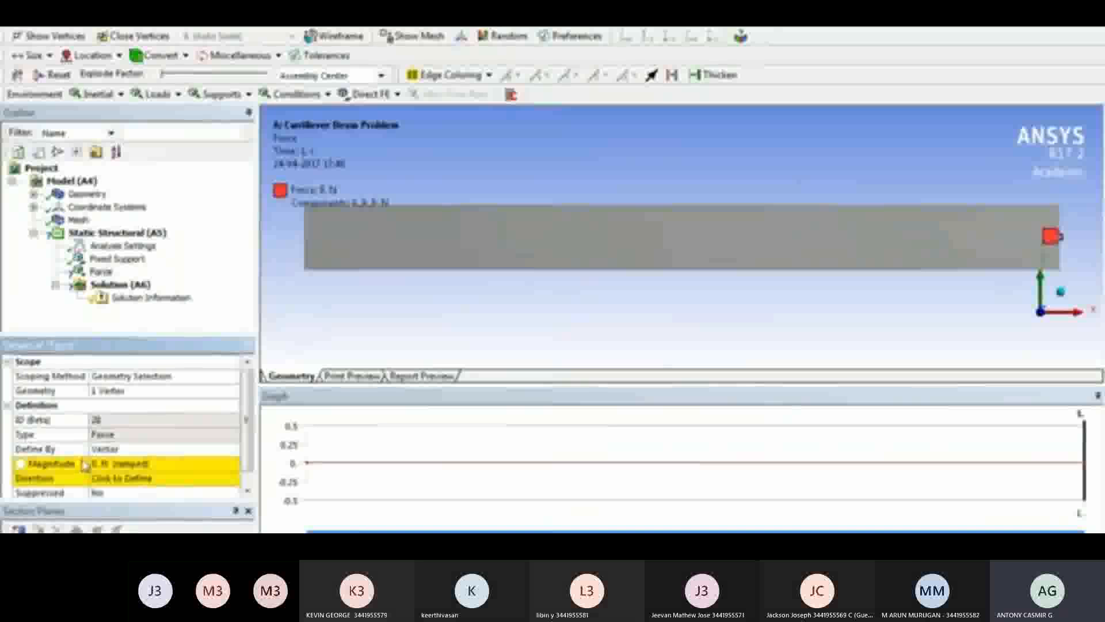
Define the force by Components in the global coordinate system, with a Y component of -6000 N
{"action": "left_click", "coordinate": [234, 450]}
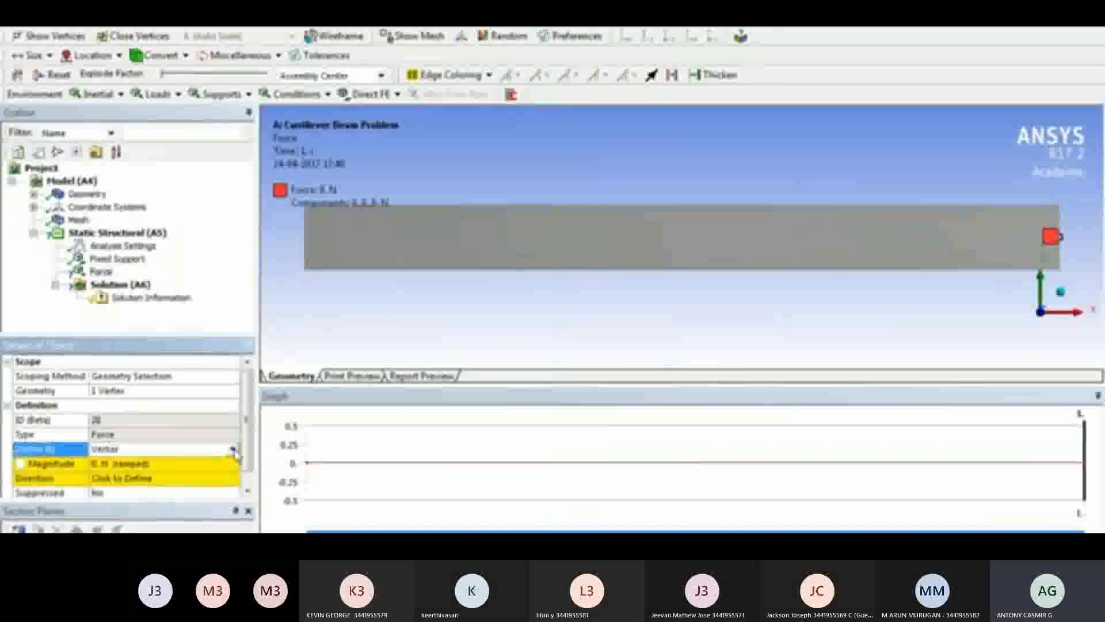
{"action": "left_click", "coordinate": [234, 449]}
{"action": "left_click", "coordinate": [182, 464]}
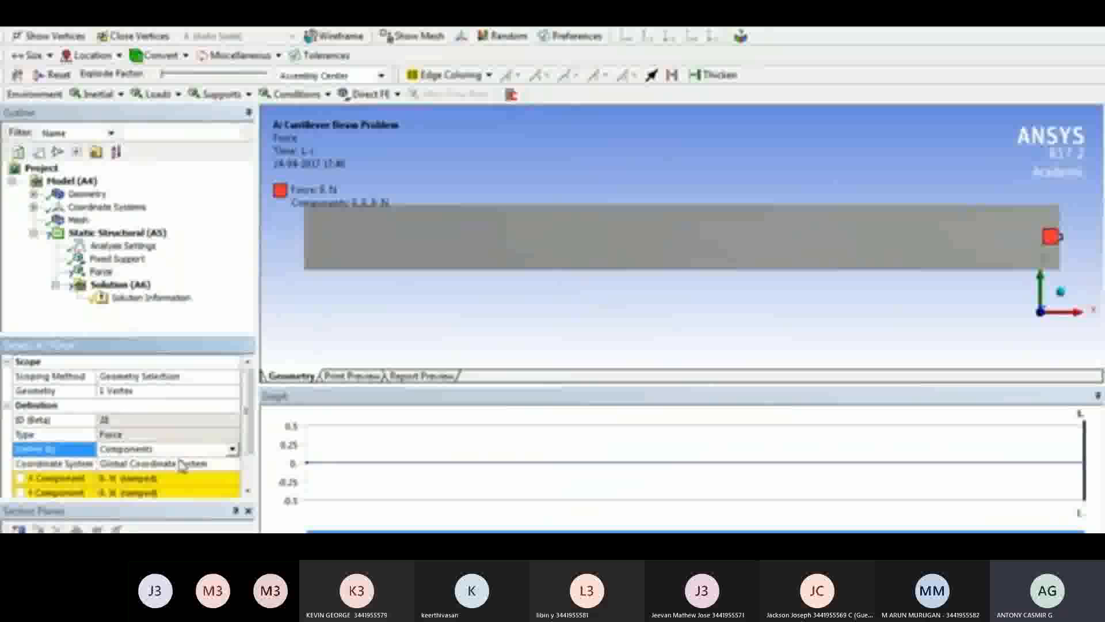
{"action": "scroll", "coordinate": [161, 460], "scroll_direction": "down", "scroll_amount": 3}
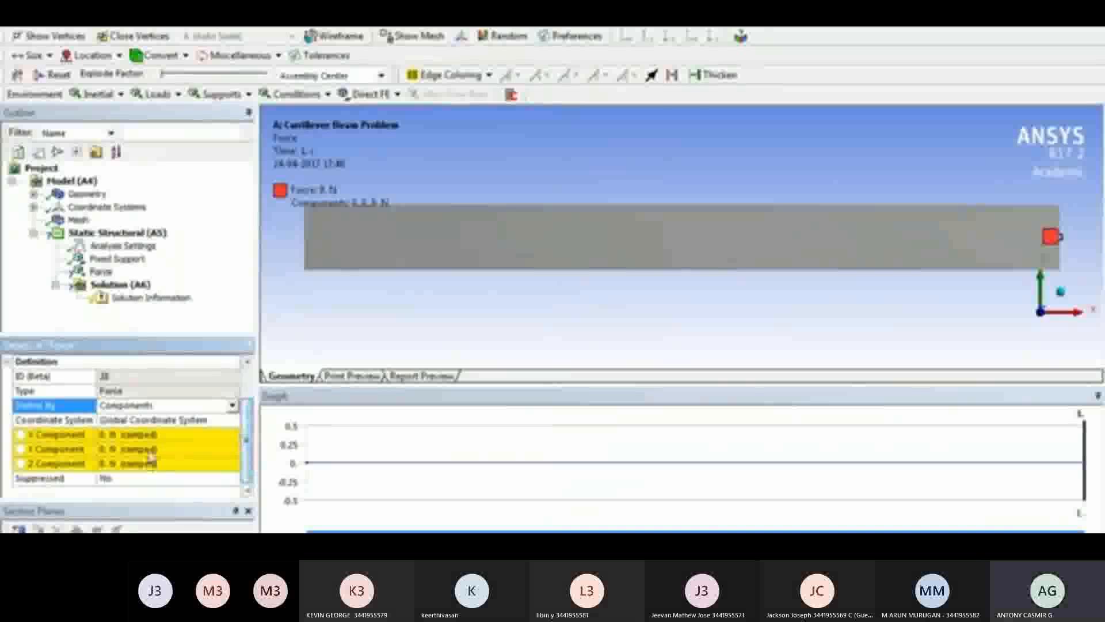
{"action": "left_click", "coordinate": [171, 450]}
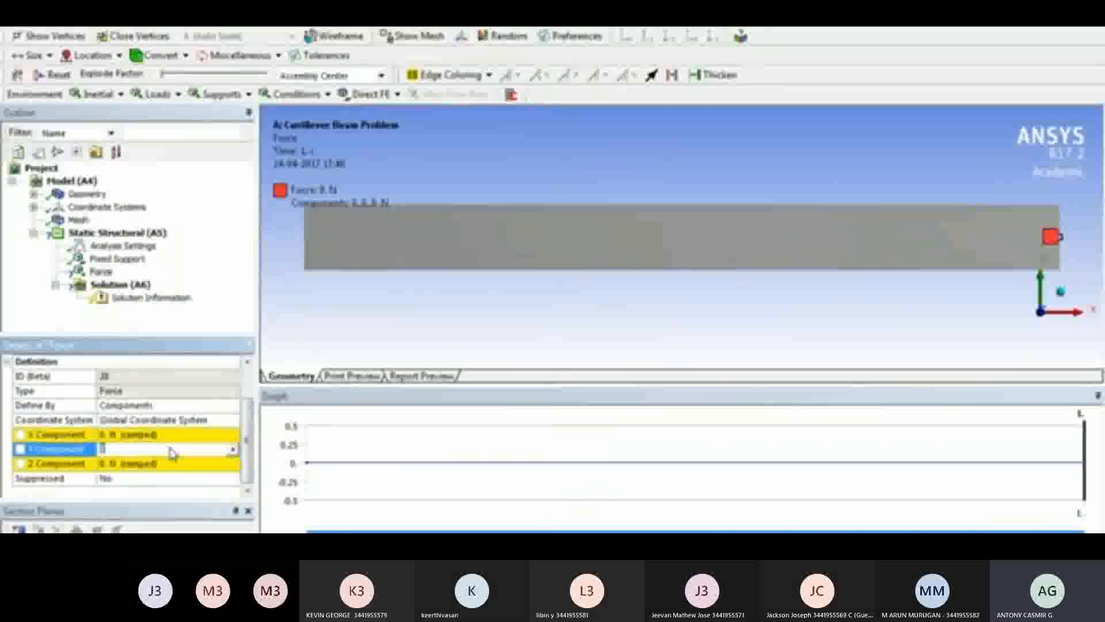
{"action": "type", "text": "-1"}
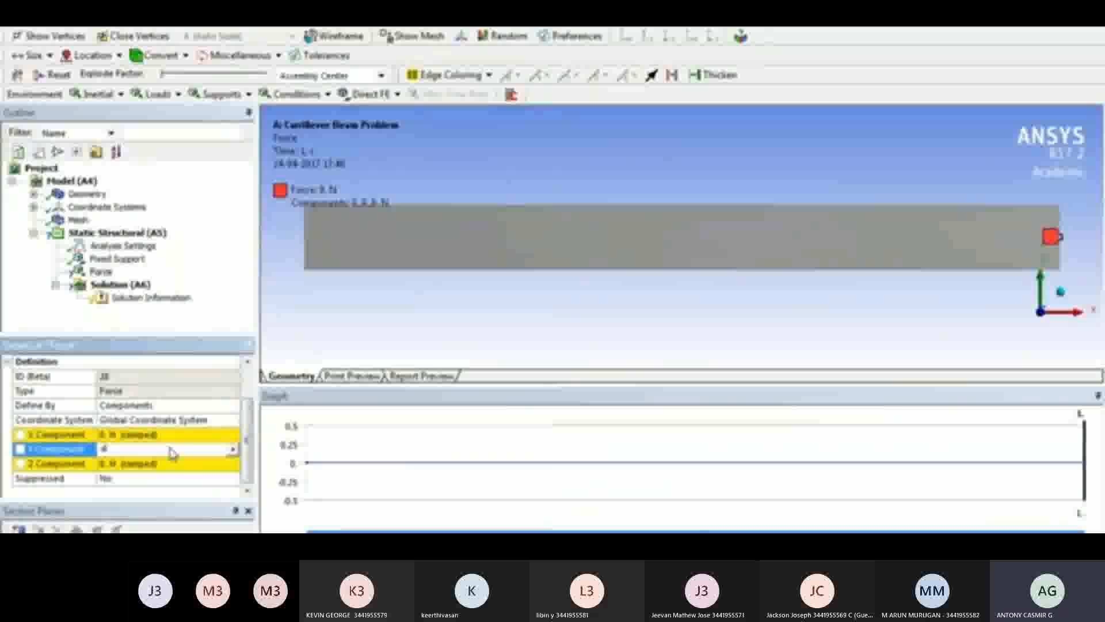
{"action": "type", "text": "000"}
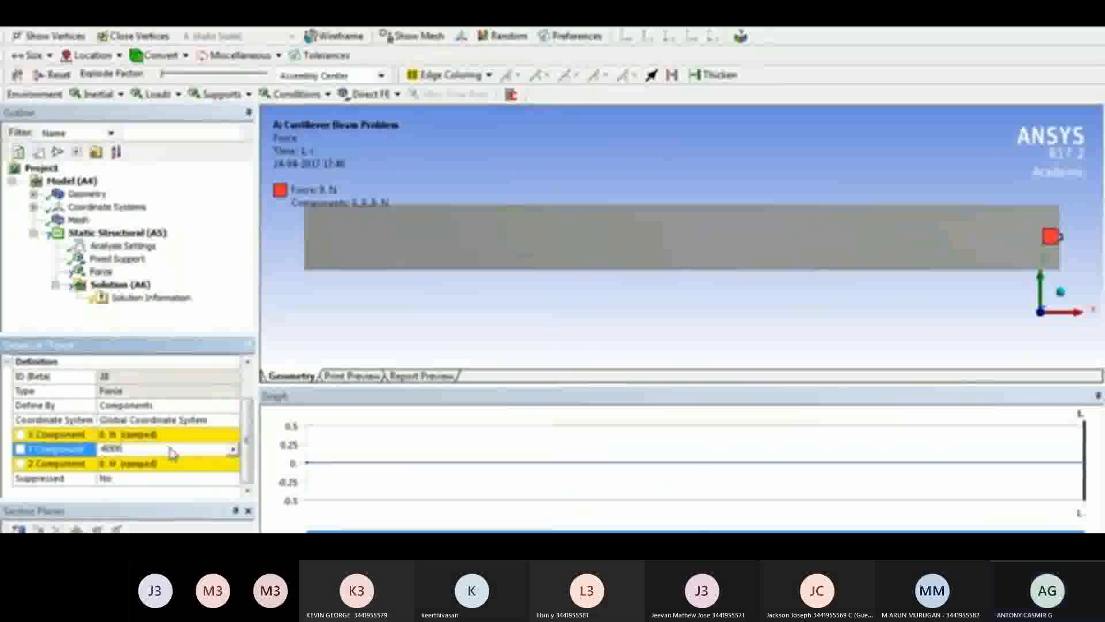
{"action": "key", "text": "Return"}
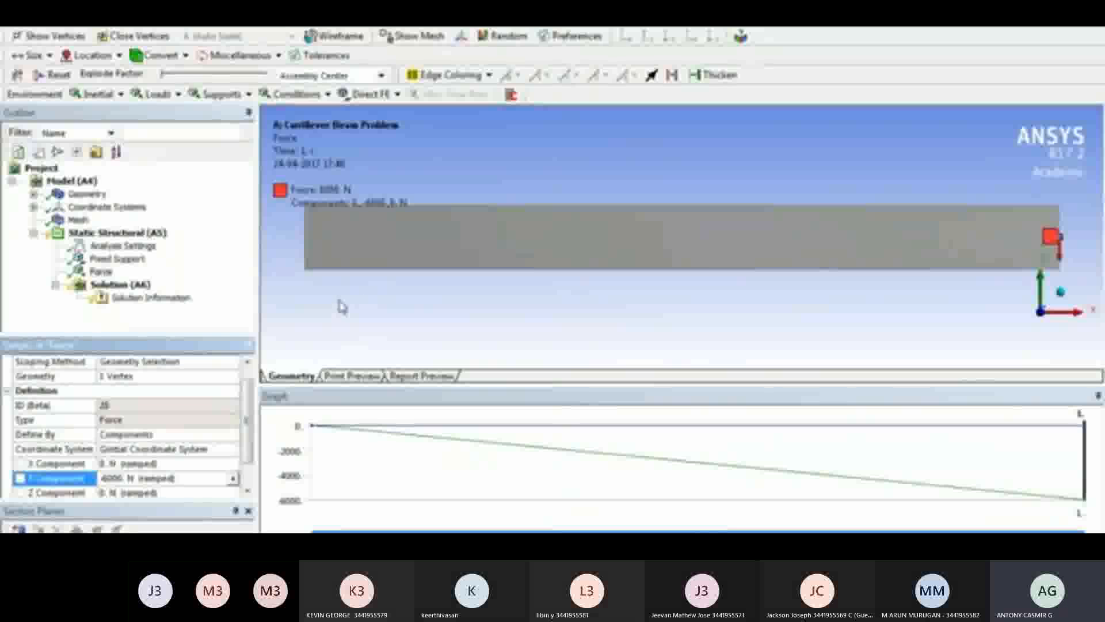
Add a Total Deformation result and a Beam Tool to the solution
{"action": "left_click", "coordinate": [128, 285]}
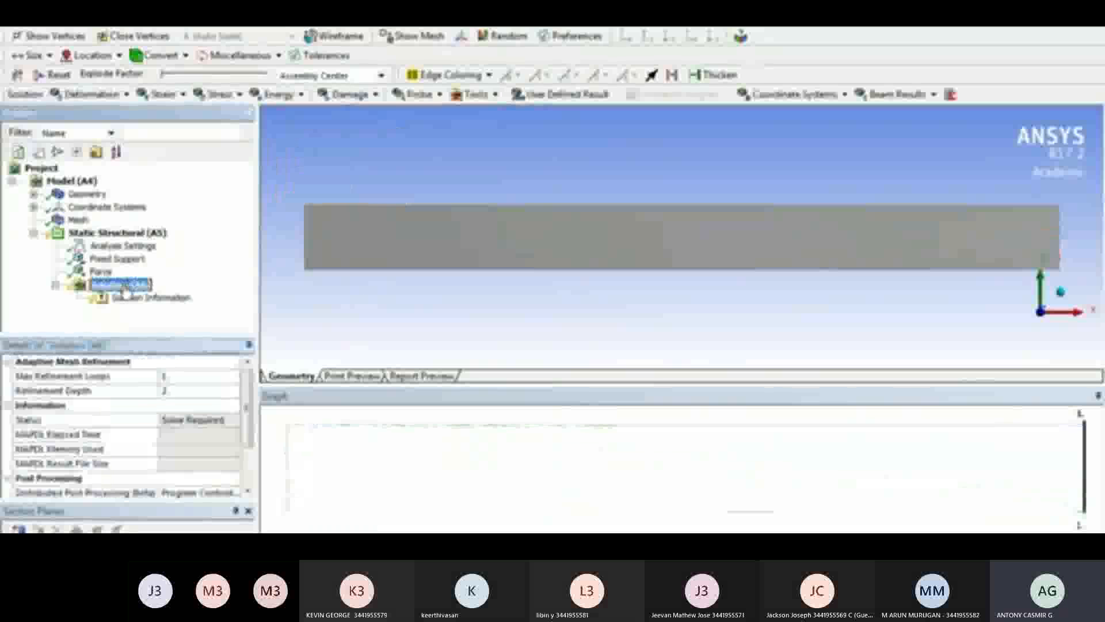
{"action": "left_click", "coordinate": [109, 94]}
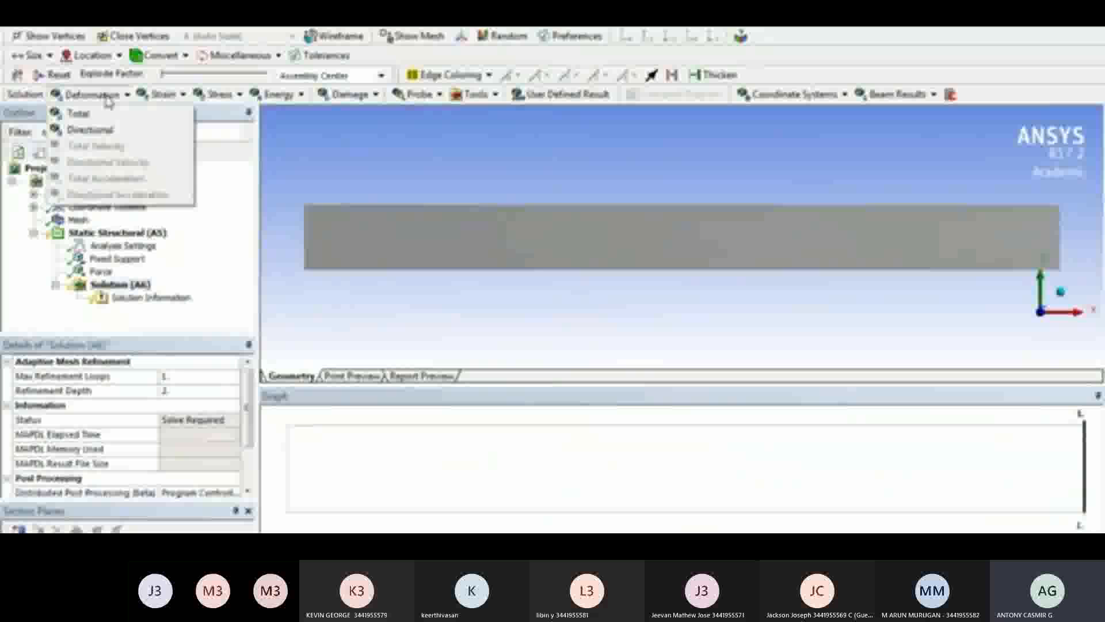
{"action": "left_click", "coordinate": [99, 112]}
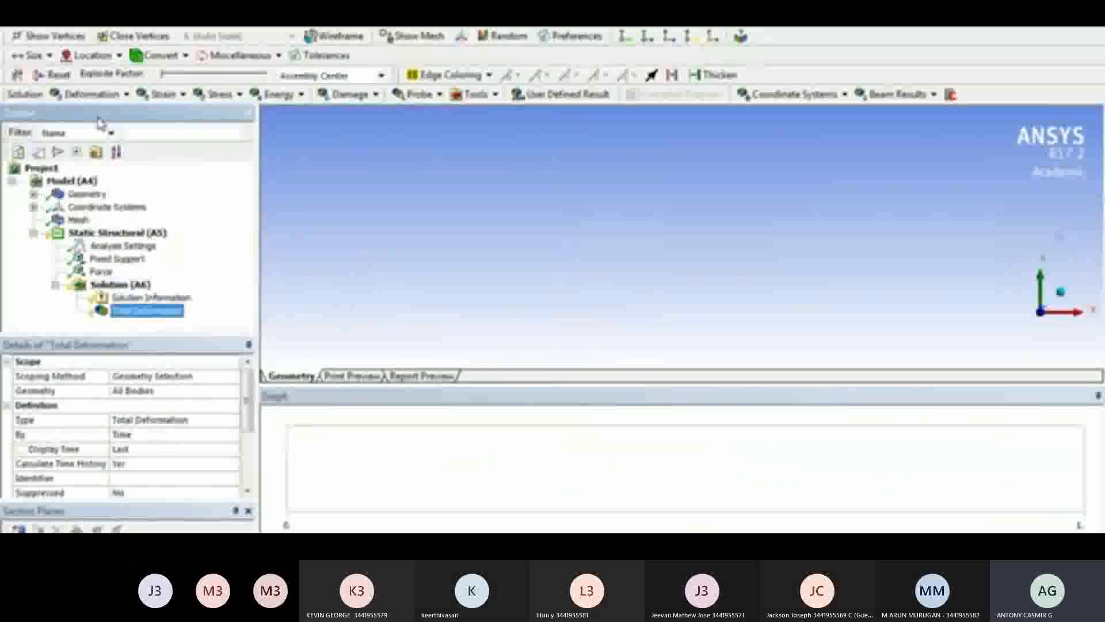
{"action": "left_click", "coordinate": [131, 284]}
{"action": "left_click", "coordinate": [476, 94]}
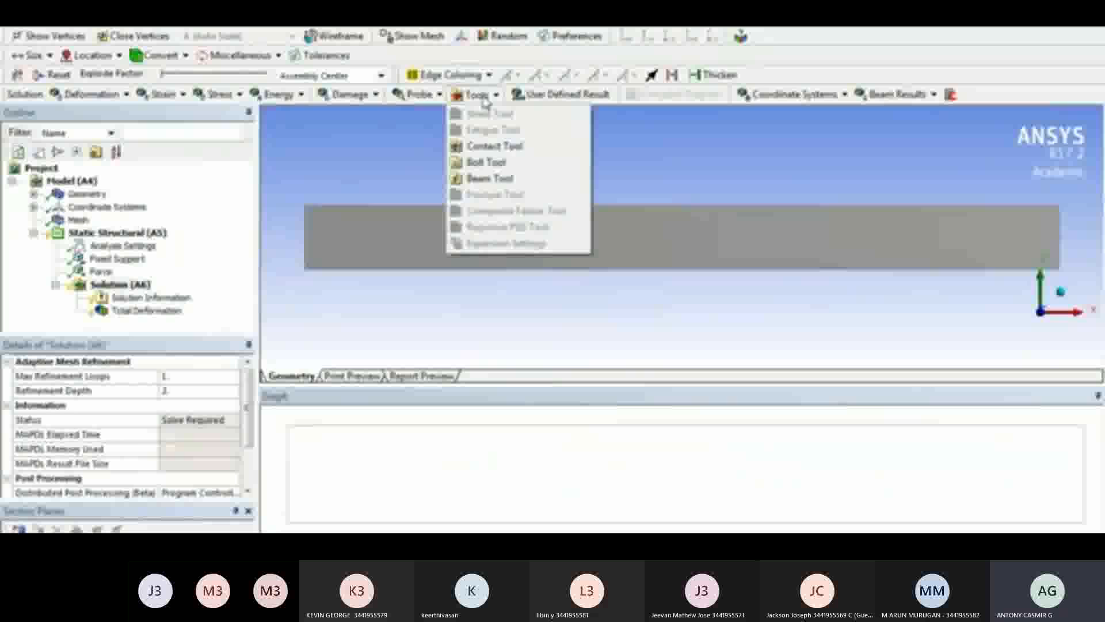
{"action": "left_click", "coordinate": [483, 178]}
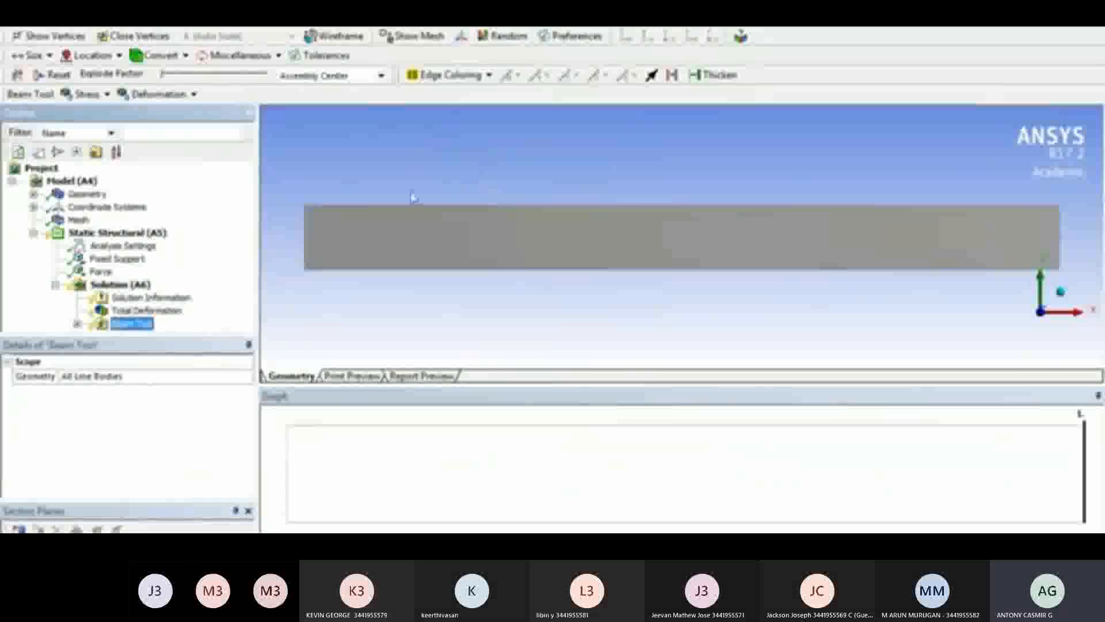
Solve the analysis and display the Total Deformation result on the beam
{"action": "left_click", "coordinate": [122, 286]}
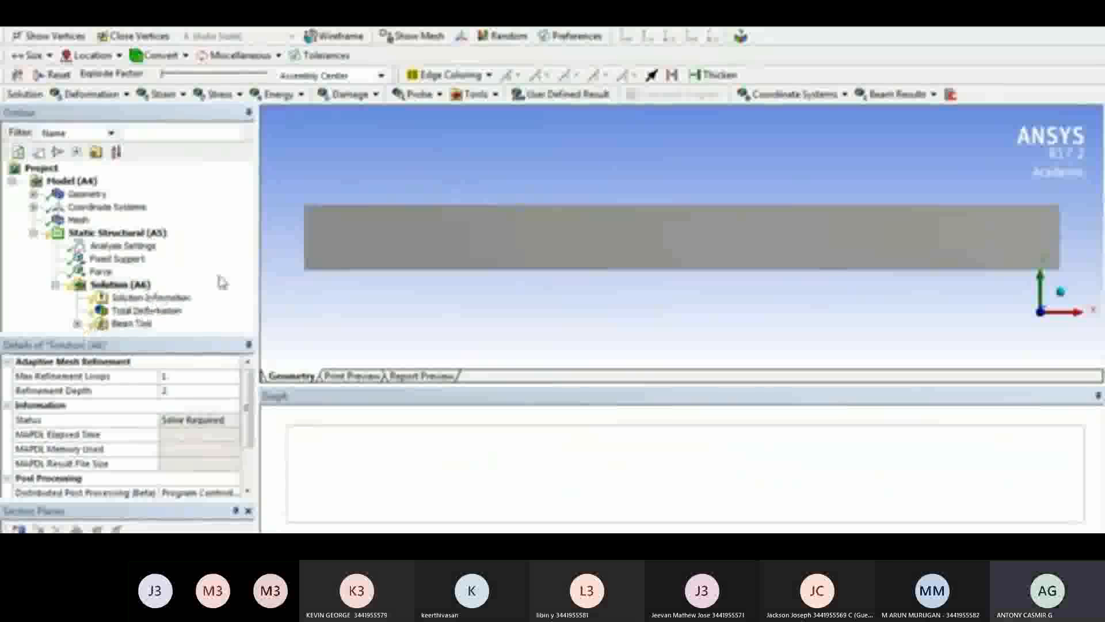
{"action": "right_click", "coordinate": [150, 311]}
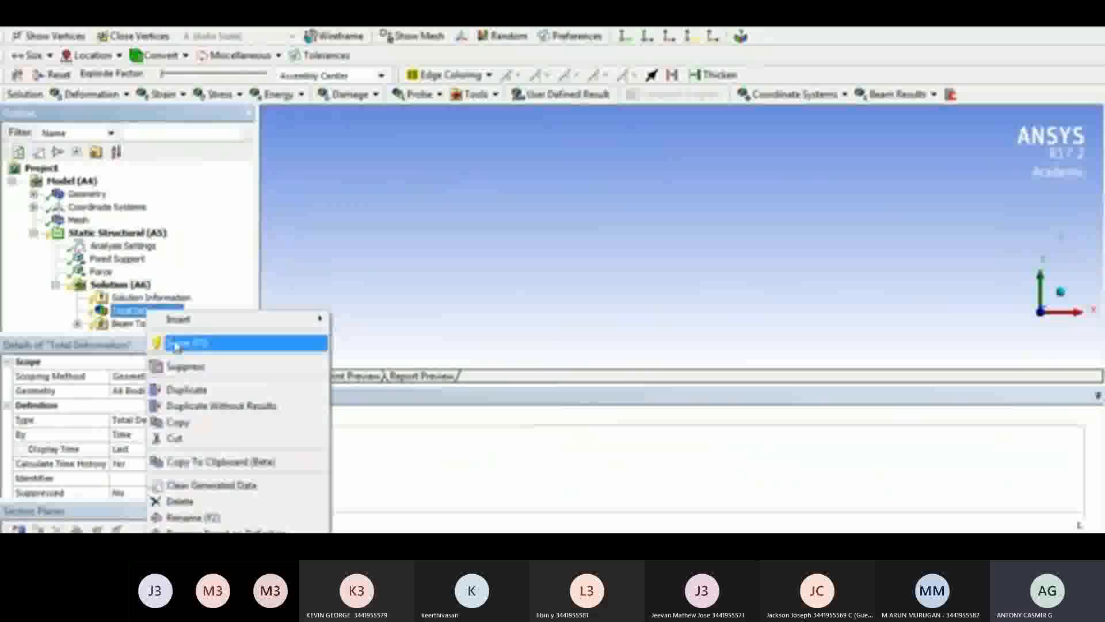
{"action": "left_click", "coordinate": [177, 344]}
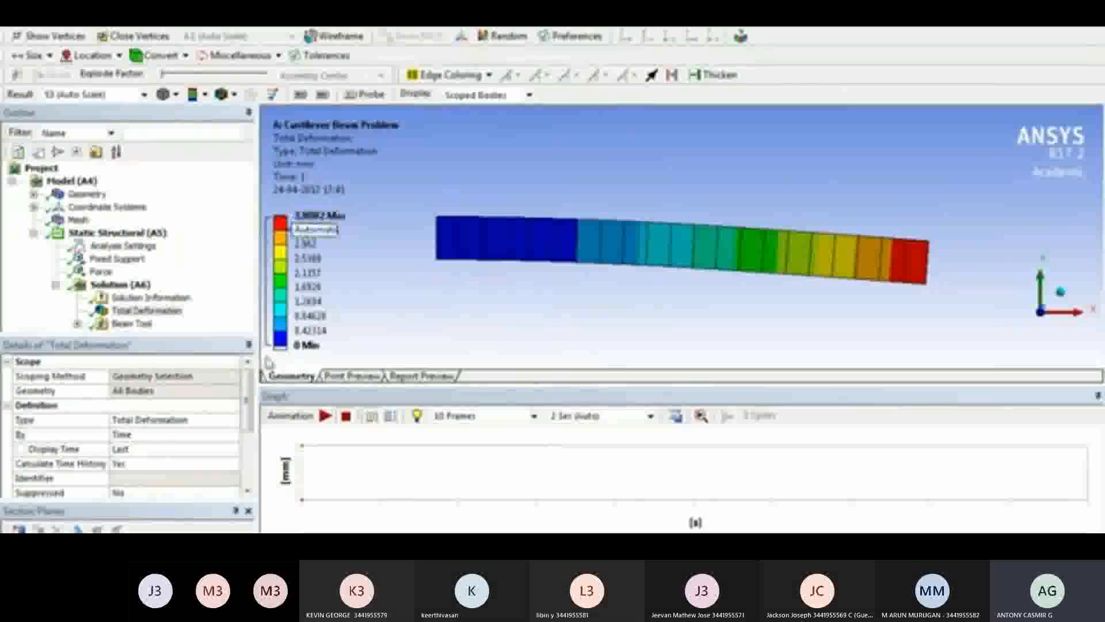
Switch to the Word problem sheet and compare its calculated point-load deflection with the maximum total deformation in ANSYS Mechanical
{"action": "key", "text": "alt+Tab"}
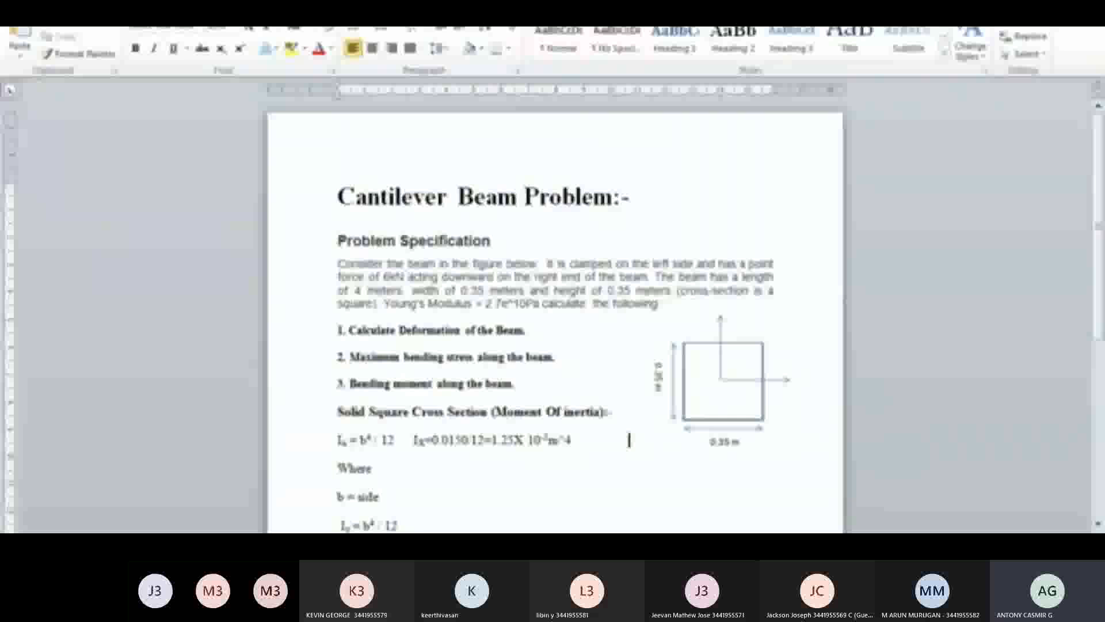
{"action": "scroll", "coordinate": [455, 368], "scroll_direction": "down", "scroll_amount": 3}
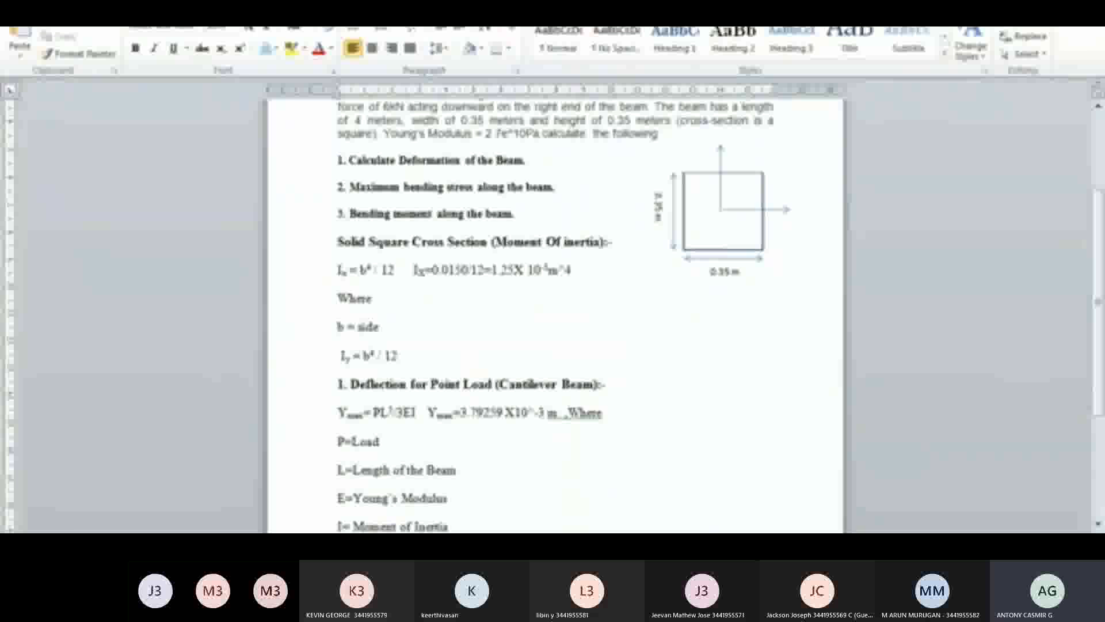
{"action": "left_click", "coordinate": [380, 529]}
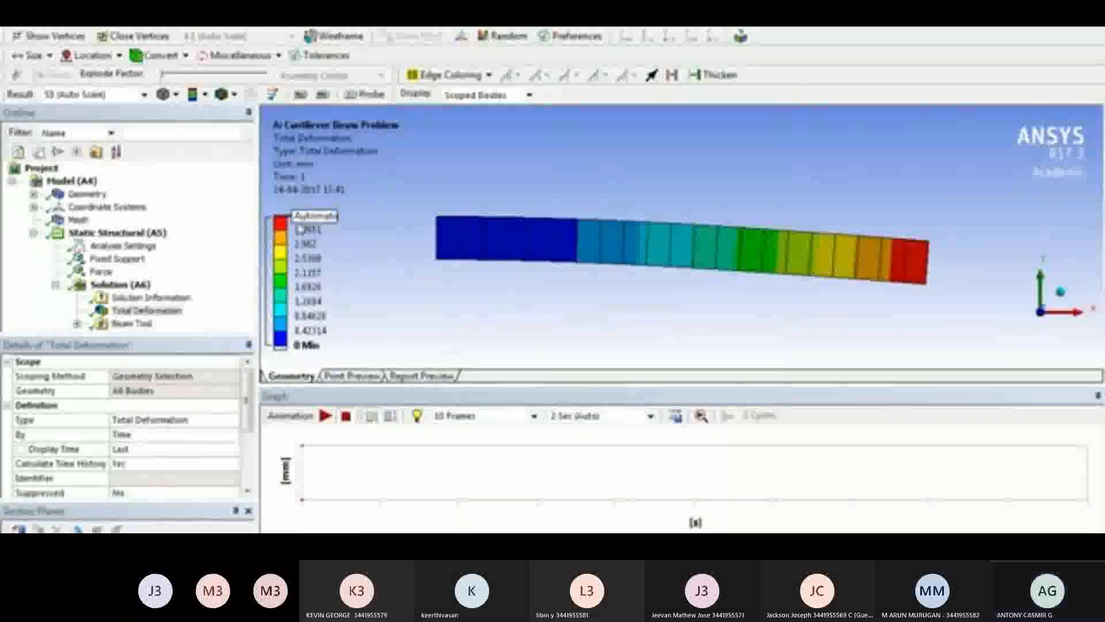
{"action": "scroll", "coordinate": [244, 391], "scroll_direction": "down", "scroll_amount": 1}
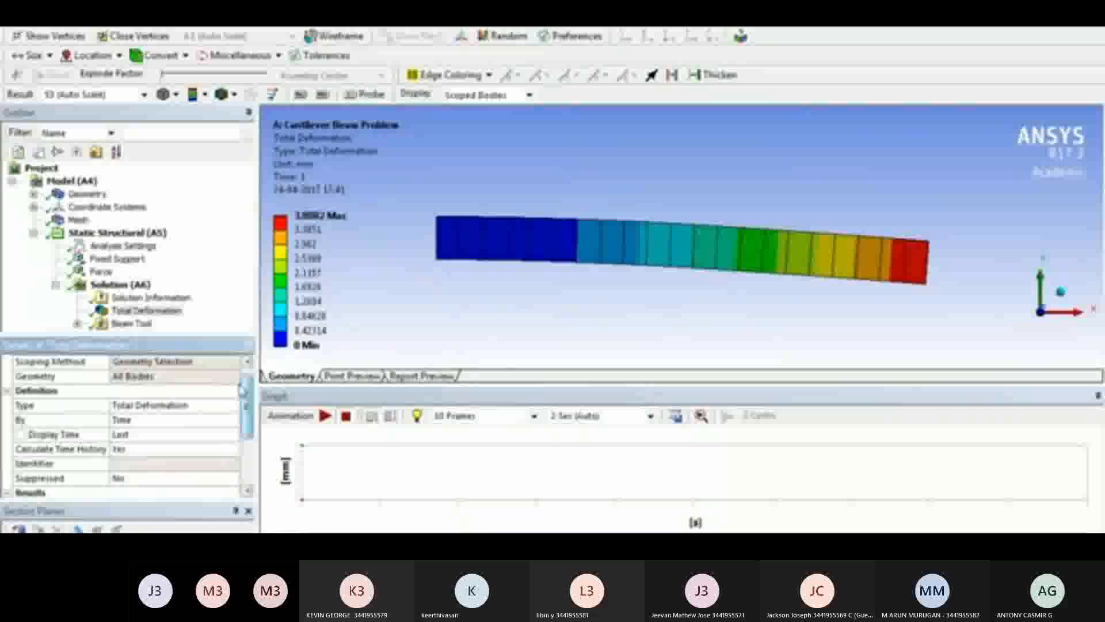
Add a Maximum Bending Stress result to the Beam Tool and evaluate all results
{"action": "left_click", "coordinate": [77, 325]}
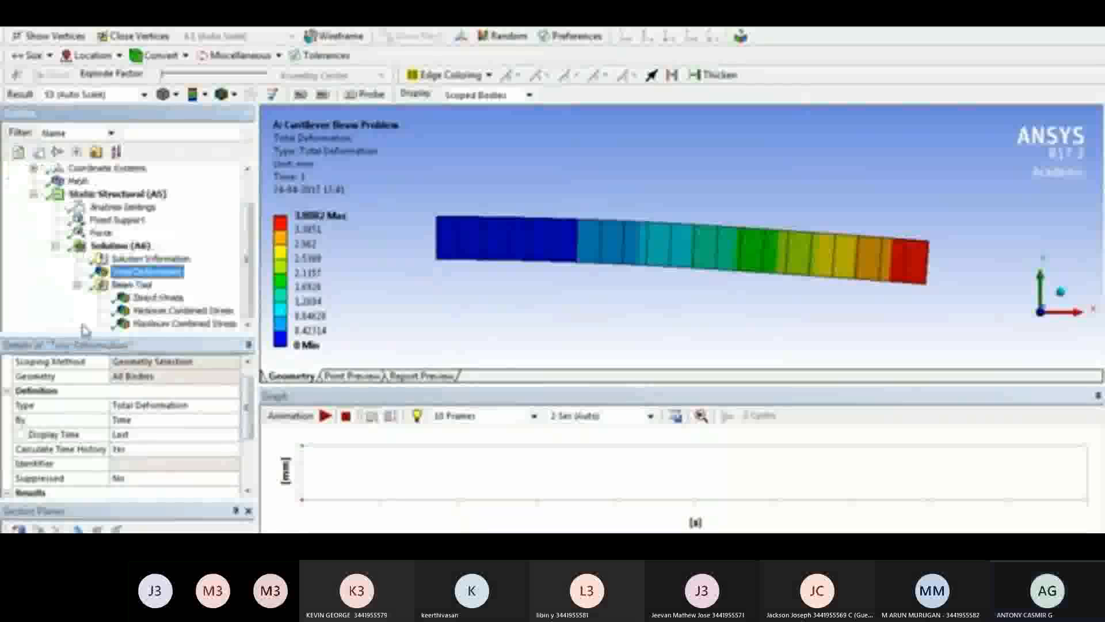
{"action": "left_click", "coordinate": [149, 287]}
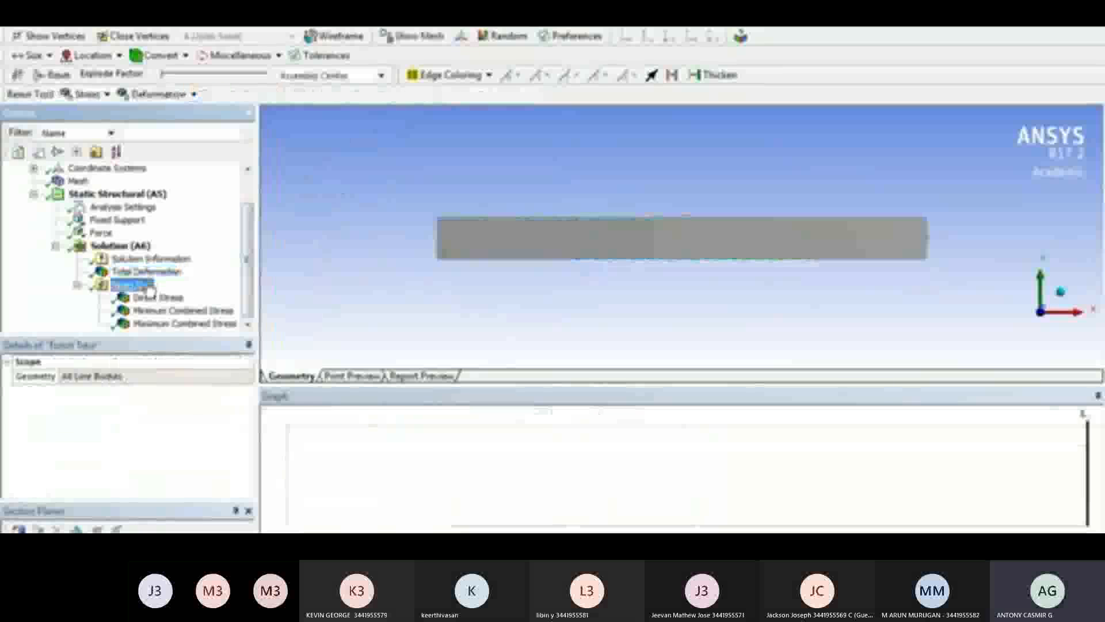
{"action": "left_click", "coordinate": [94, 96]}
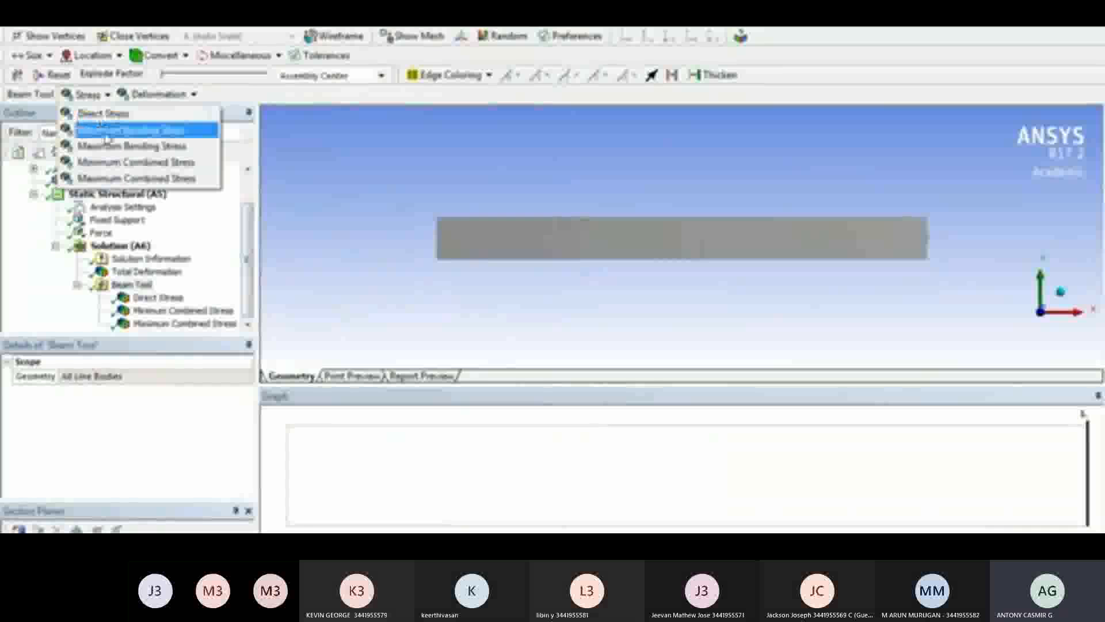
{"action": "left_click", "coordinate": [172, 146]}
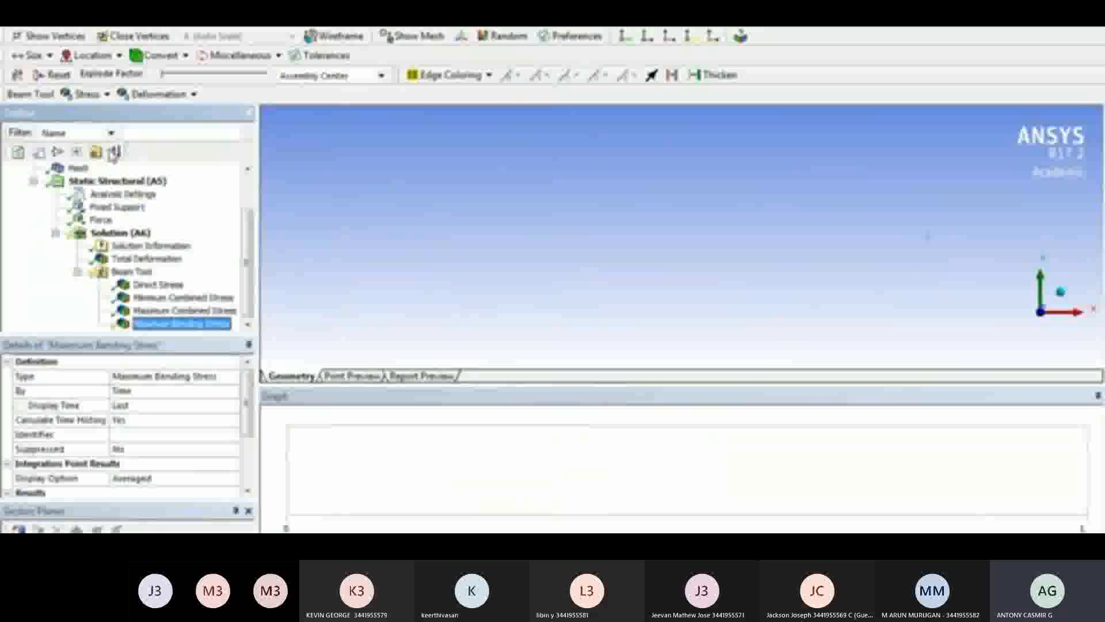
{"action": "right_click", "coordinate": [180, 327]}
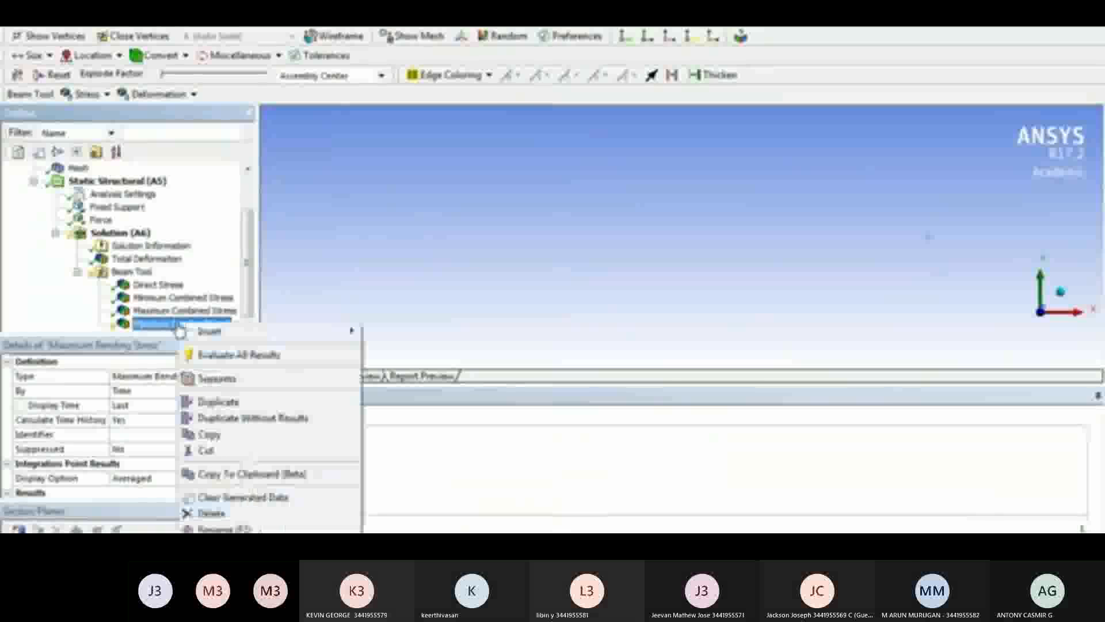
{"action": "left_click", "coordinate": [202, 357]}
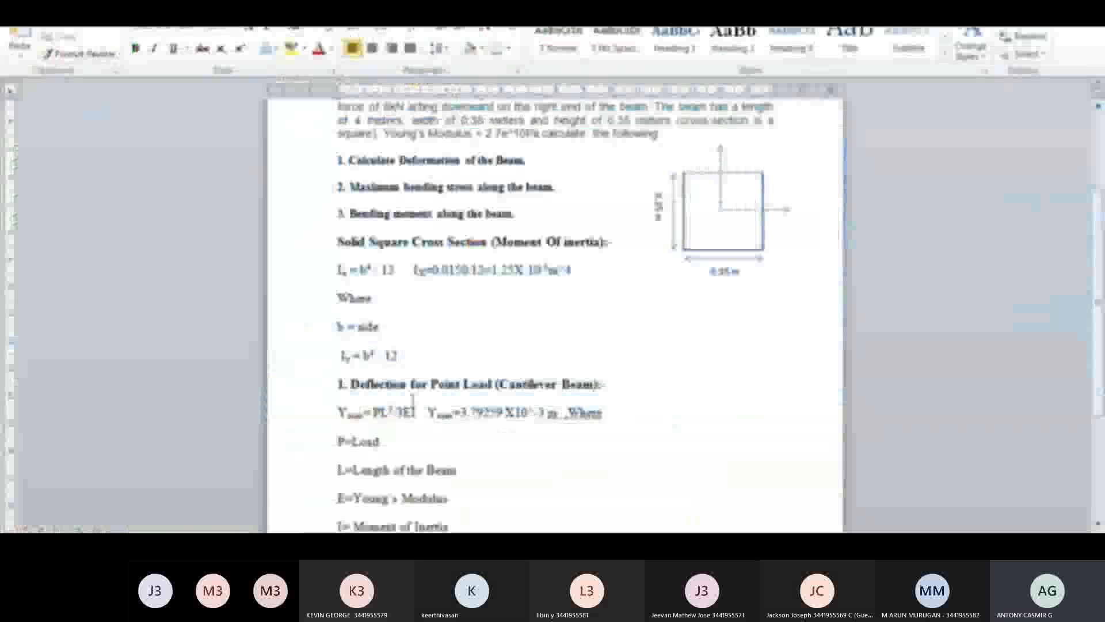
Compare the bending stress calculated in the Word problem sheet with the Maximum Bending Stress result in ANSYS Mechanical
{"action": "scroll", "coordinate": [777, 334], "scroll_direction": "down", "scroll_amount": 4}
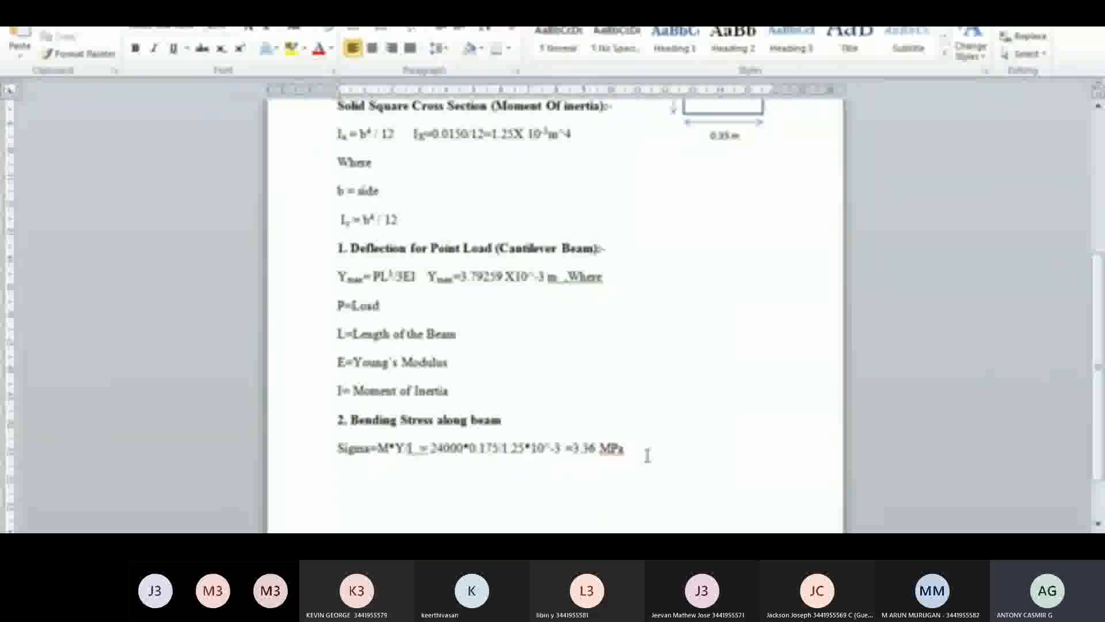
{"action": "left_click", "coordinate": [394, 529]}
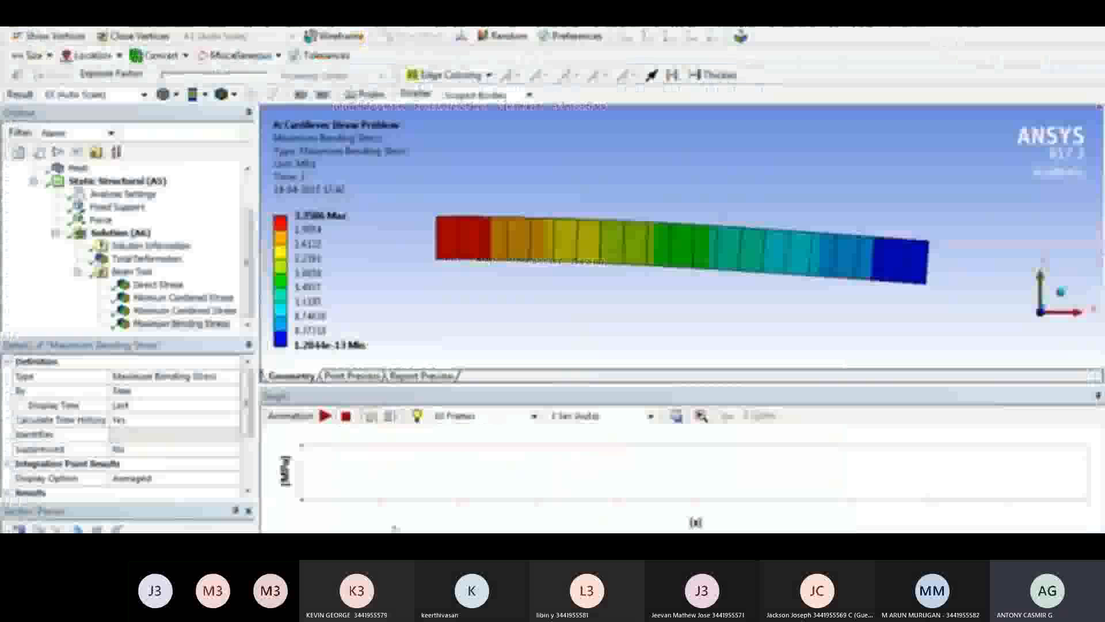
{"action": "left_click", "coordinate": [311, 230]}
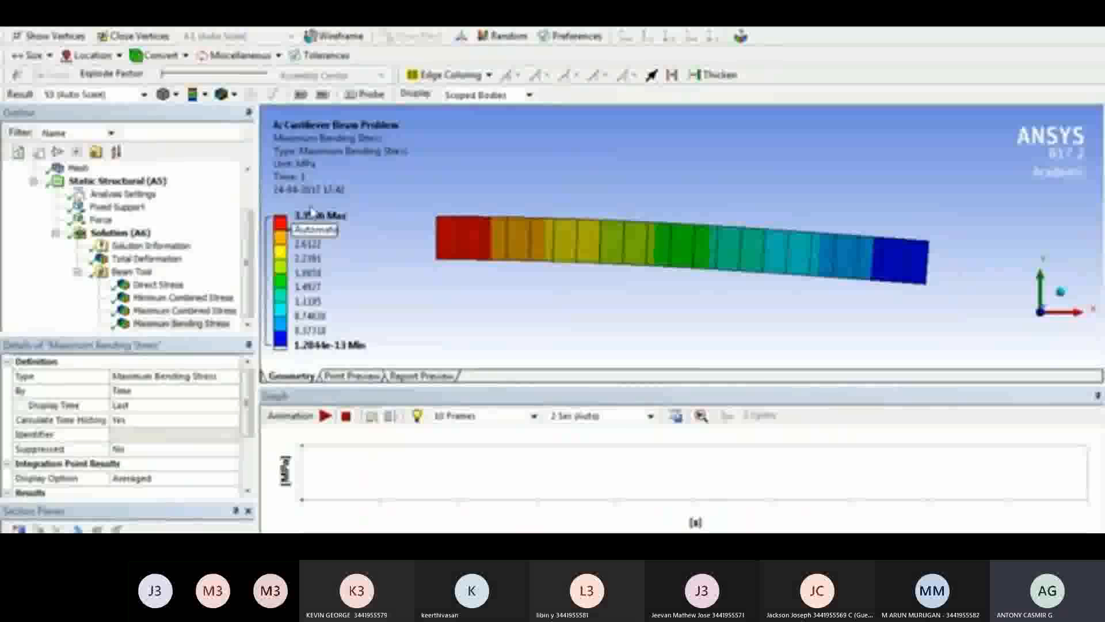